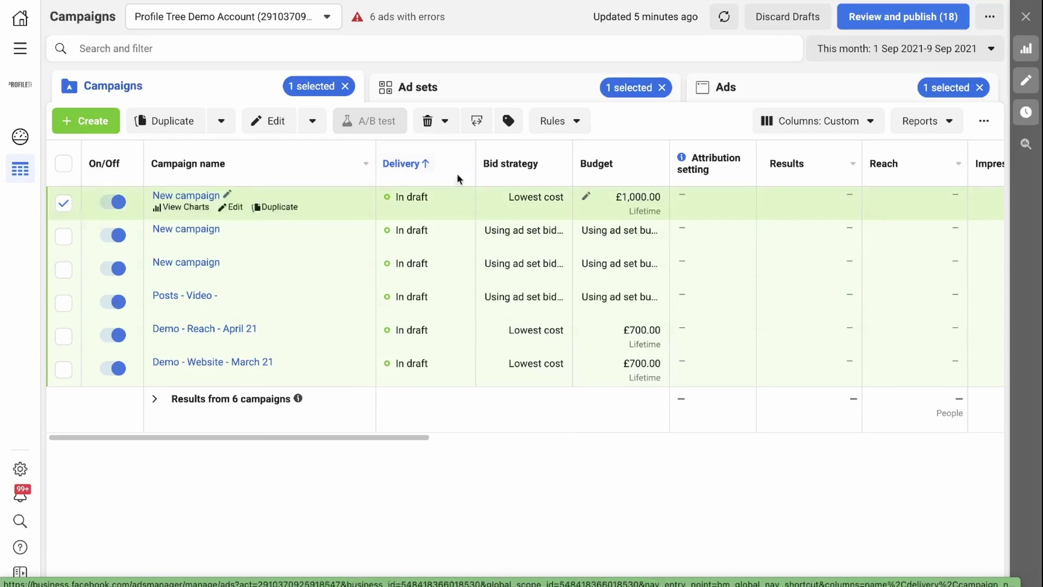
Open the first campaign's New ad for editing and scroll to its Tracking settings
mouse_move(223, 210)
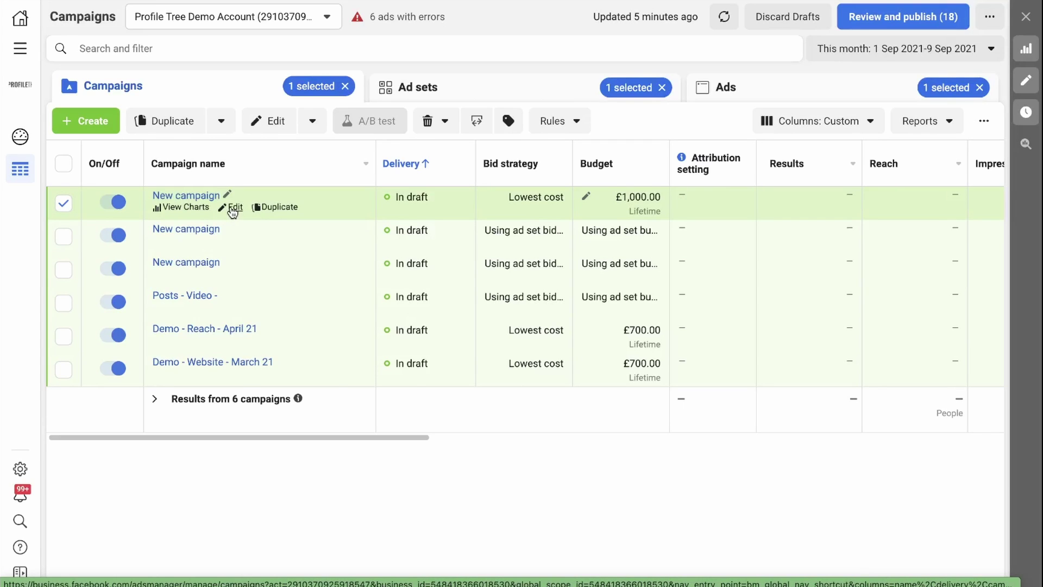
click(233, 209)
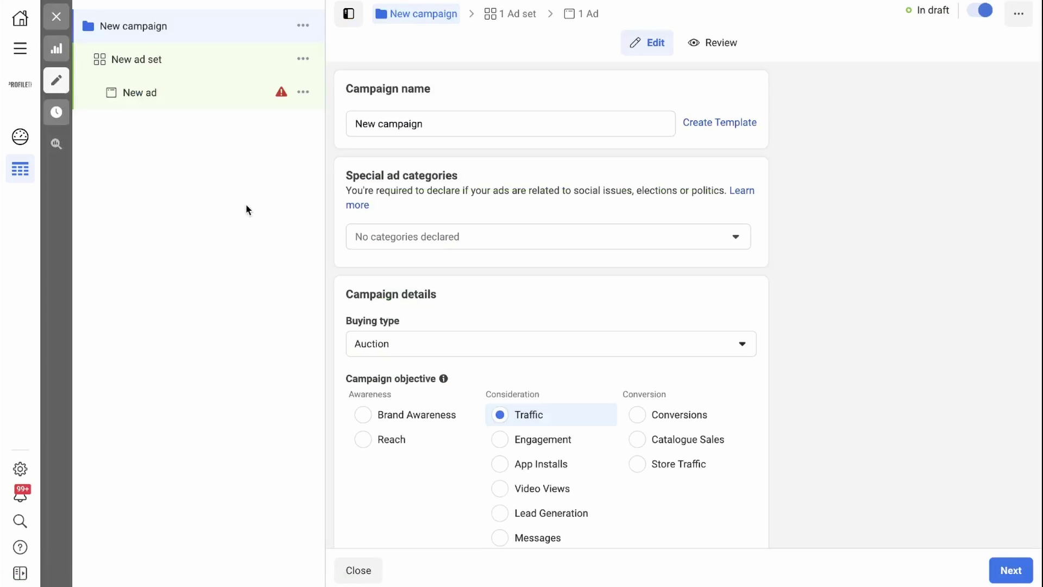
click(177, 105)
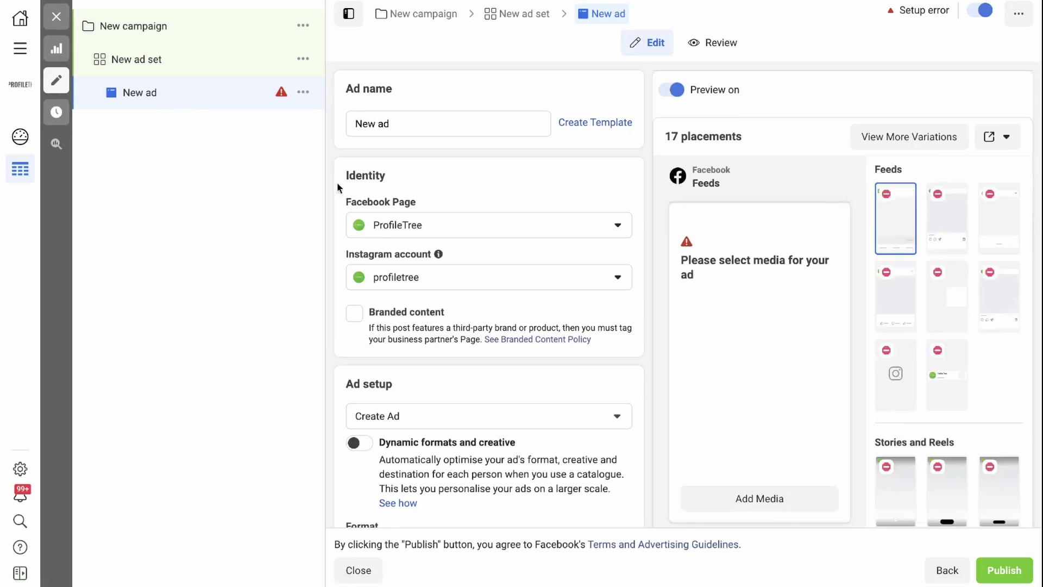
scroll(435, 273, down, 10)
scroll(434, 272, down, 15)
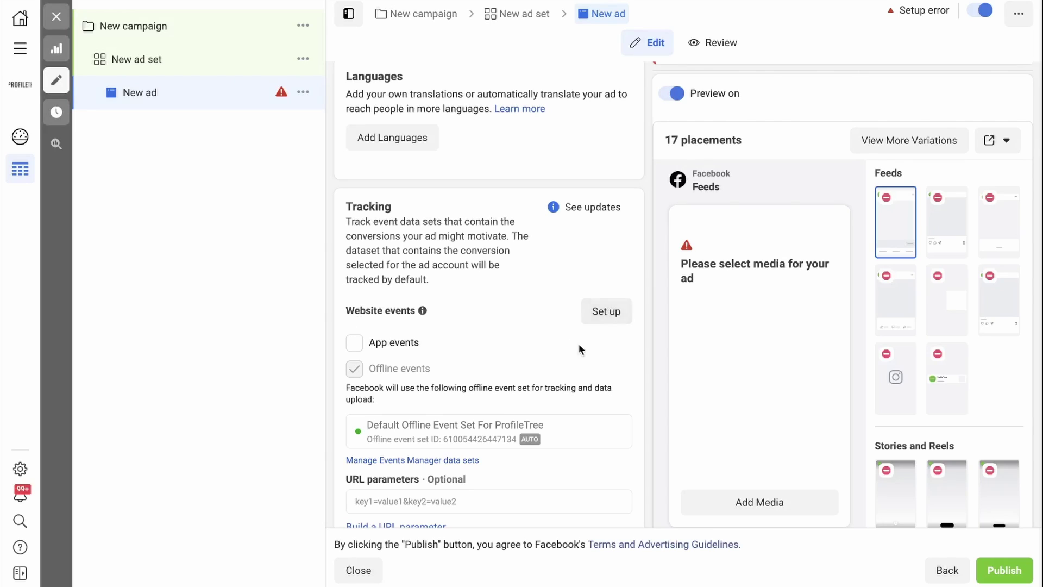
Set up website event tracking with a new pixel, entering profiletree.com as the website
click(607, 313)
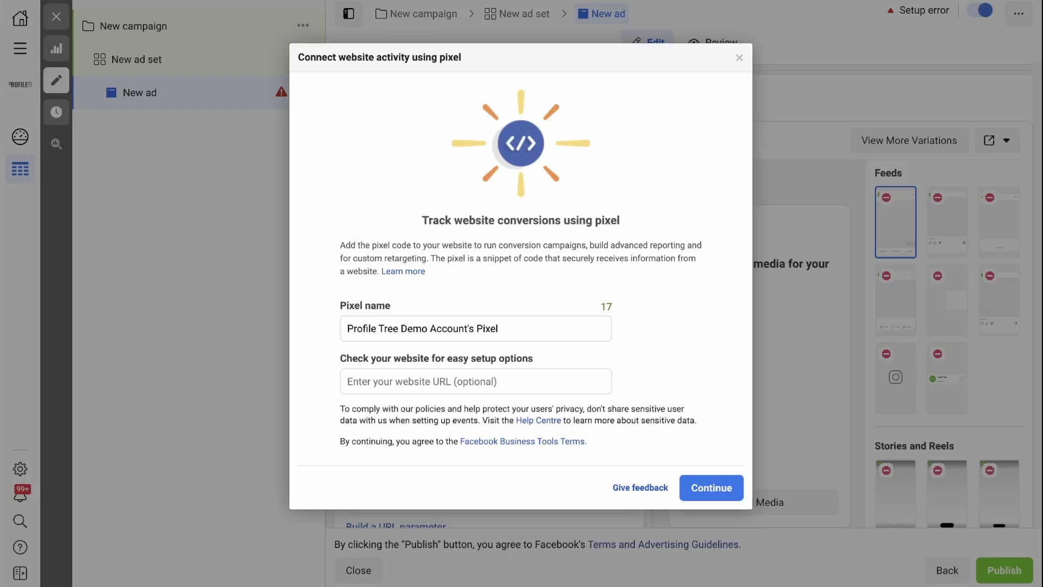
click(455, 381)
text(https://profiletree.com/)
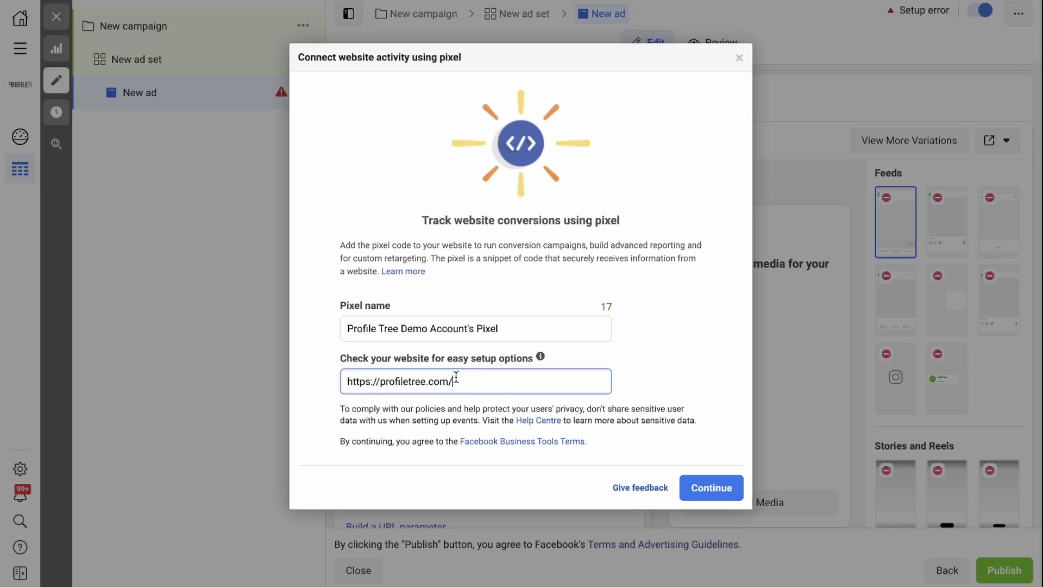
click(703, 486)
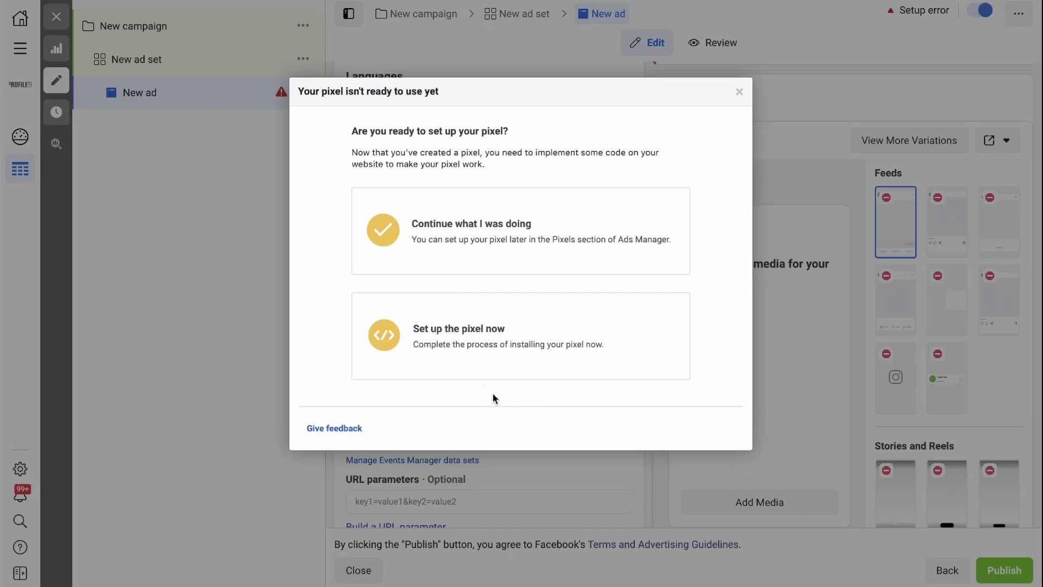
Choose to set up the pixel now through WordPress and check the plugin zip file name
click(457, 335)
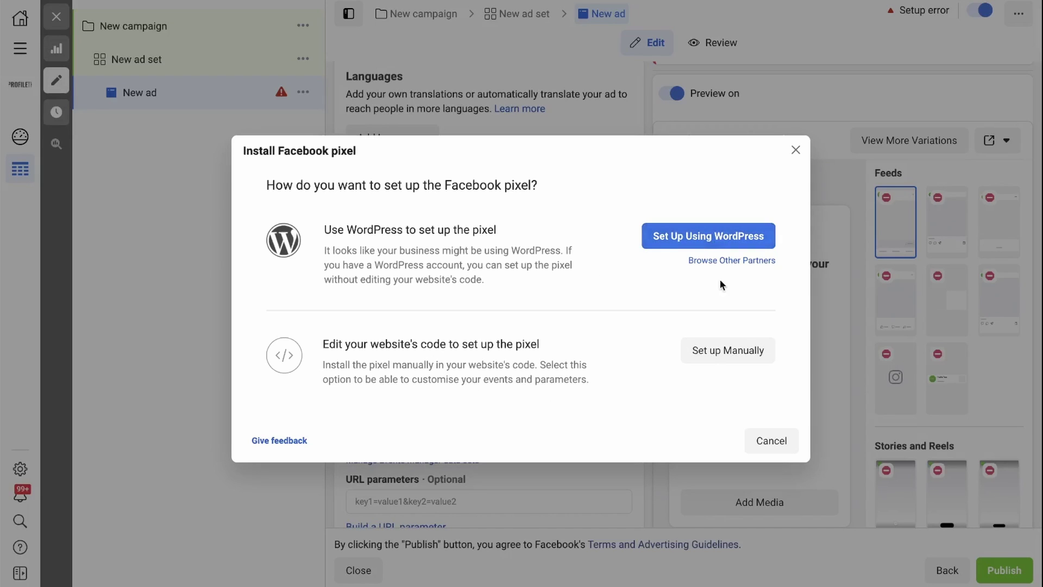
click(722, 238)
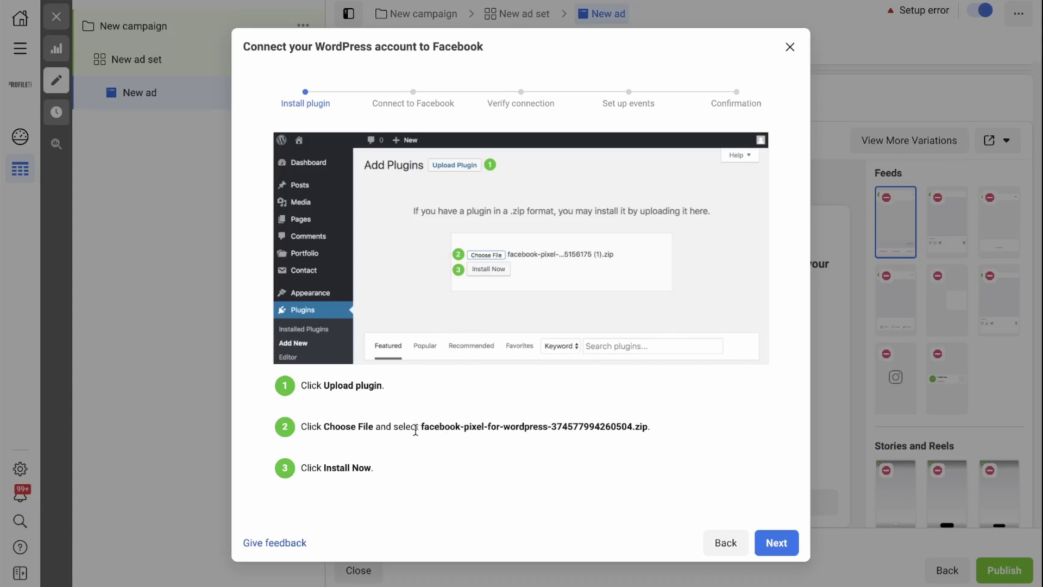
mouse_move(420, 426)
mouse_down()
mouse_move(645, 422)
mouse_move(422, 427)
mouse_up()
triple_click(645, 426)
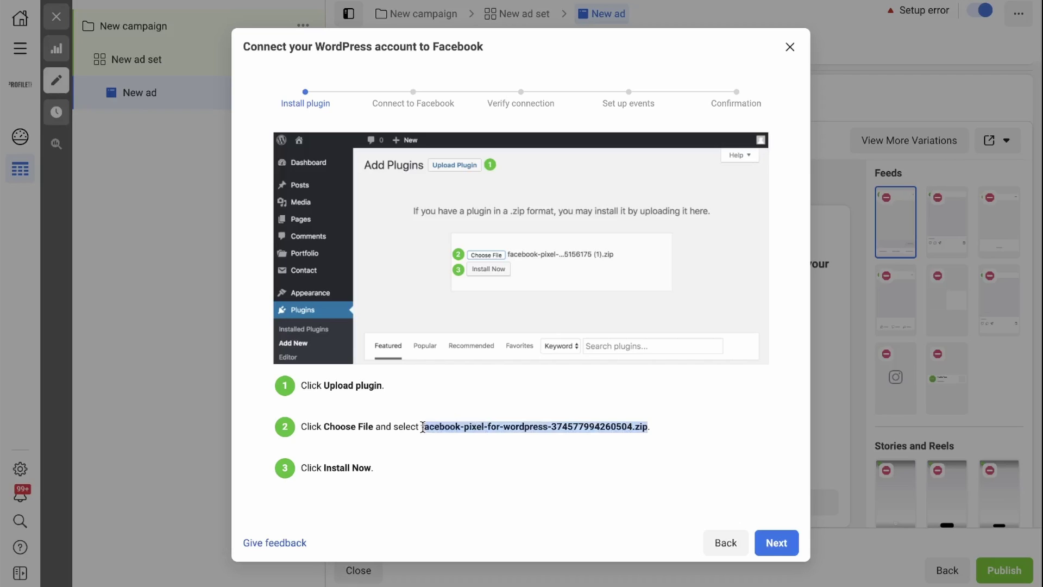
click(423, 427)
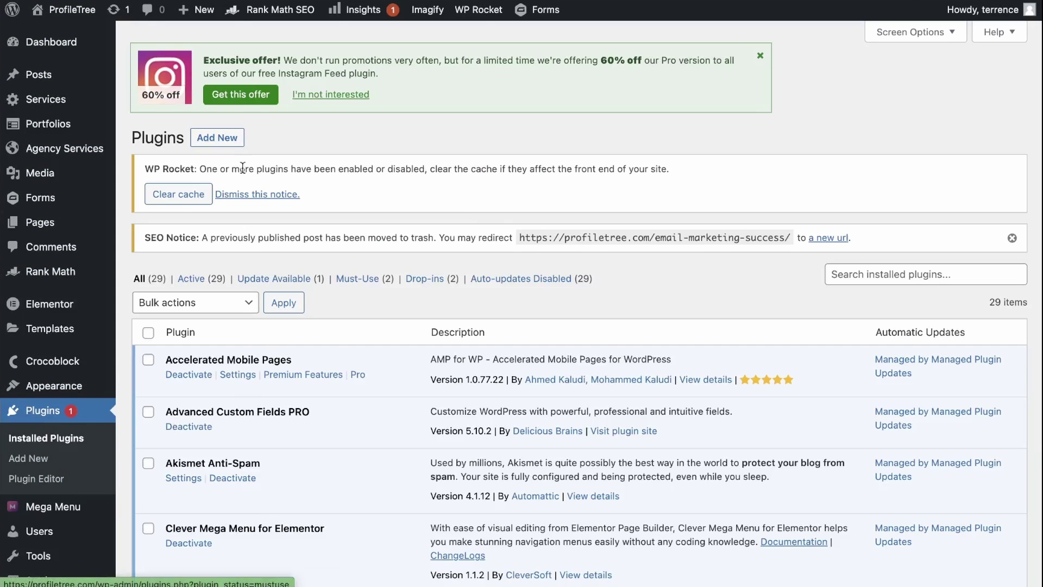
Upload official-facebook-pixel.3.0.5.zip as a new WordPress plugin and install it
click(220, 140)
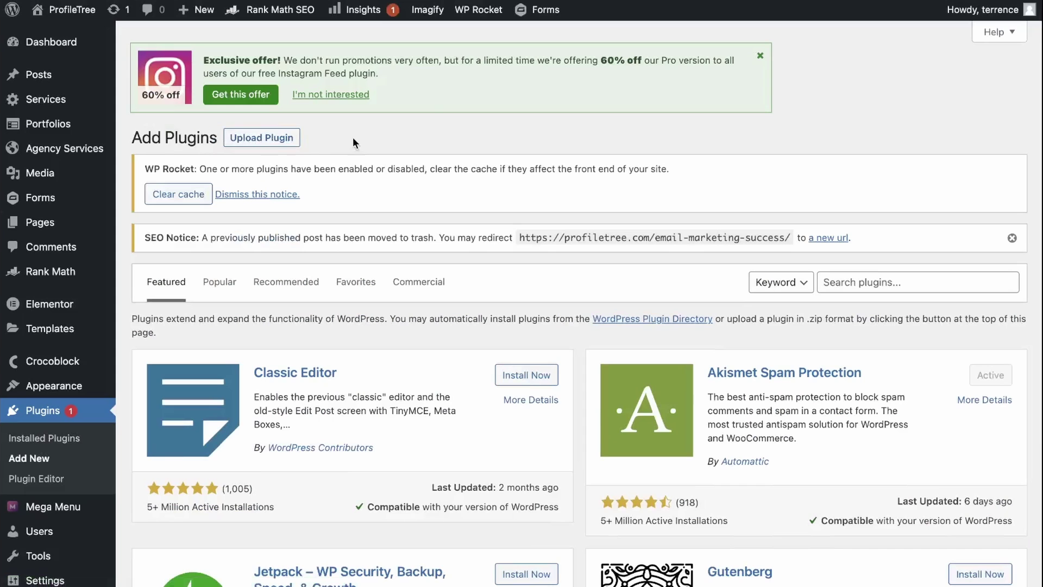
click(254, 140)
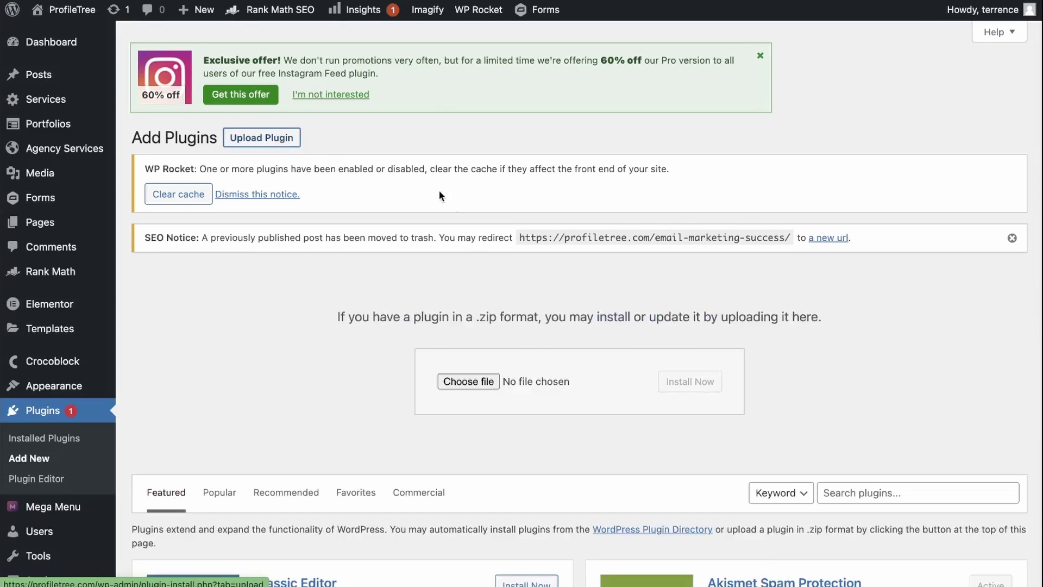
click(468, 382)
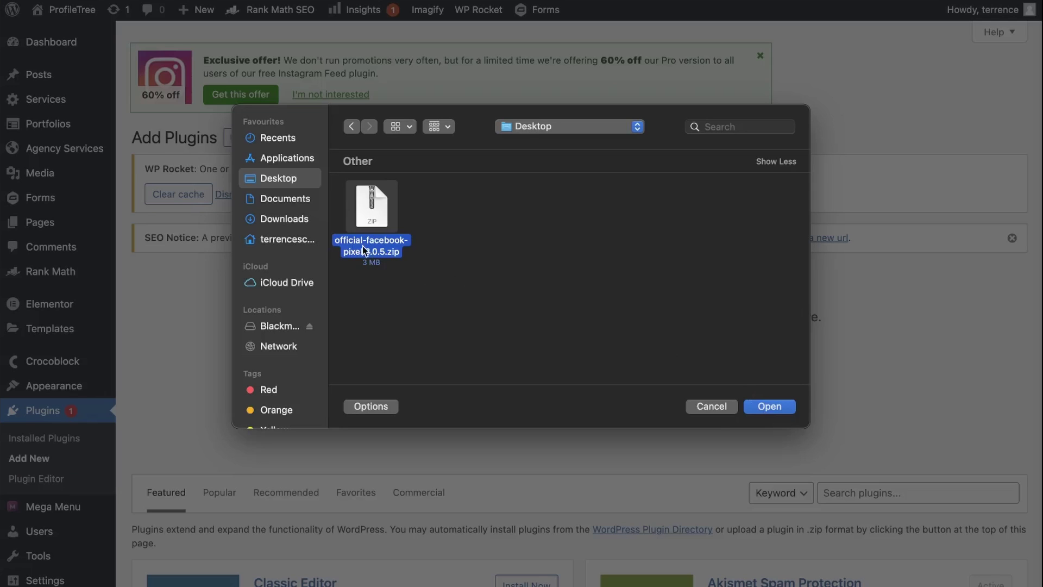
click(769, 406)
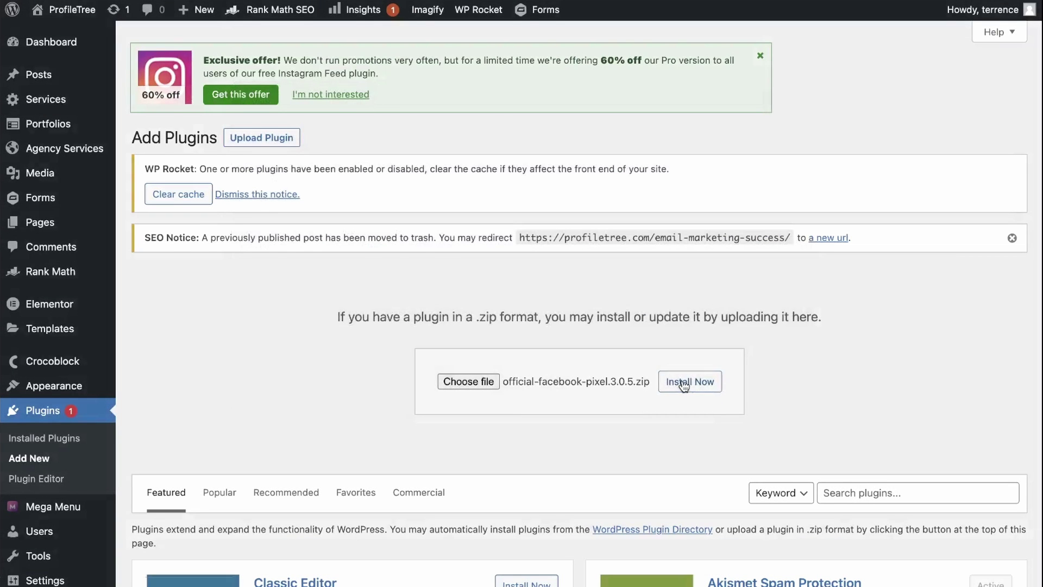
click(683, 383)
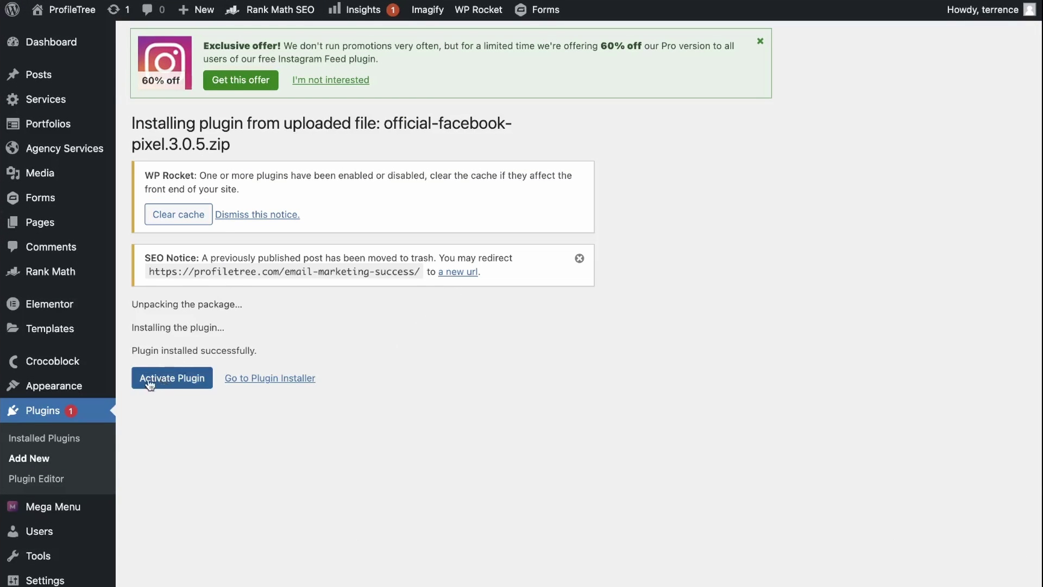
Activate the Facebook for WordPress plugin and go to its settings
click(166, 379)
scroll(236, 360, down, 6)
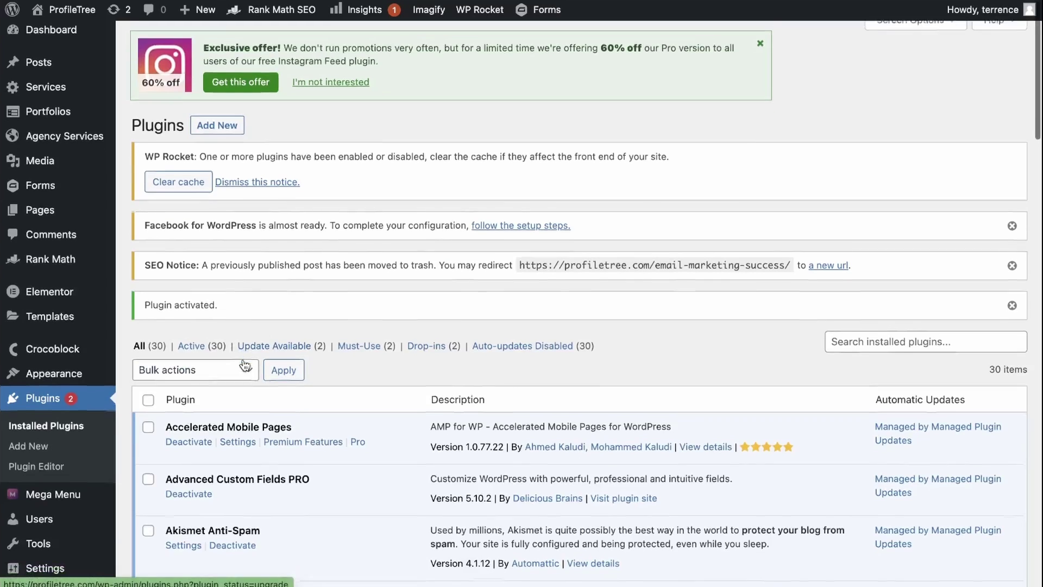
scroll(234, 362, down, 6)
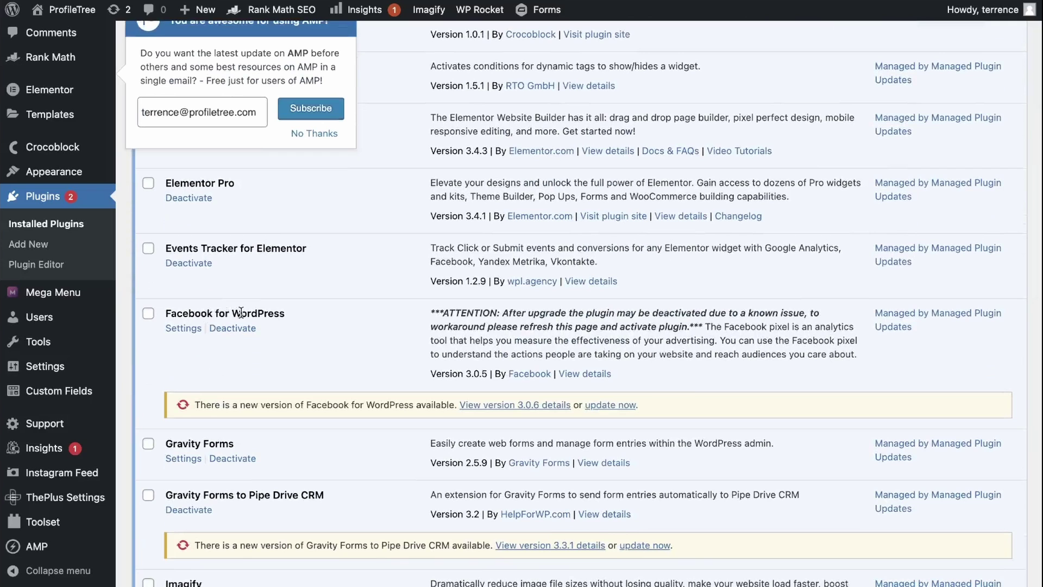
click(183, 328)
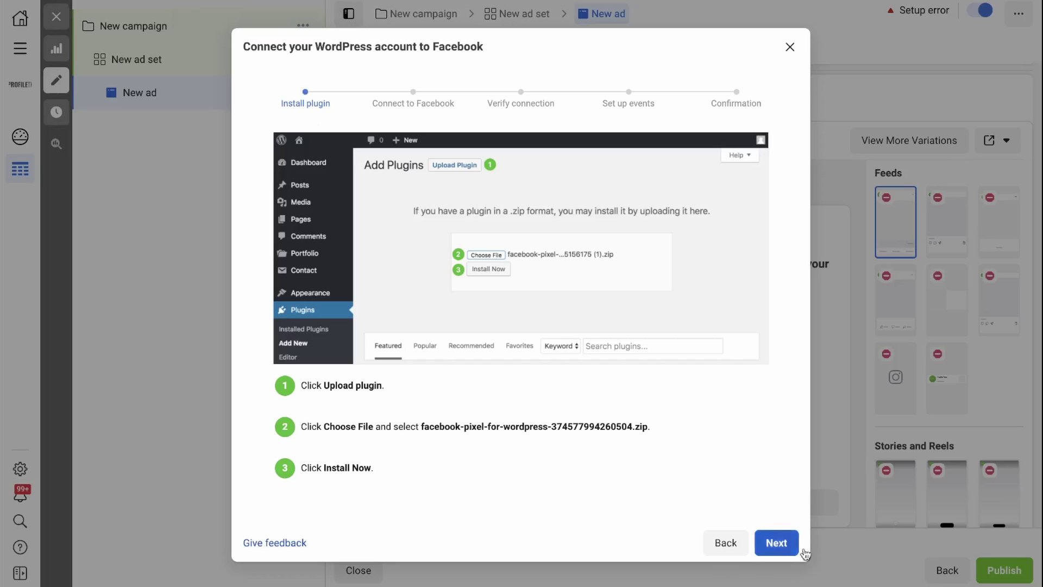
Continue with the linked account, confirm the Business Manager, and choose Profile Tree Demo Account as ad account
click(777, 543)
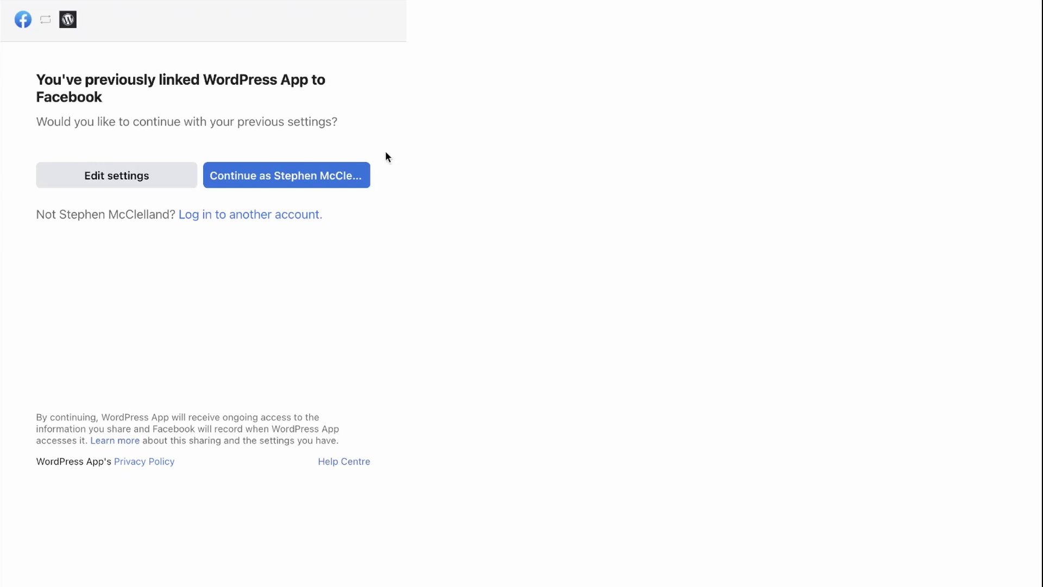
click(288, 176)
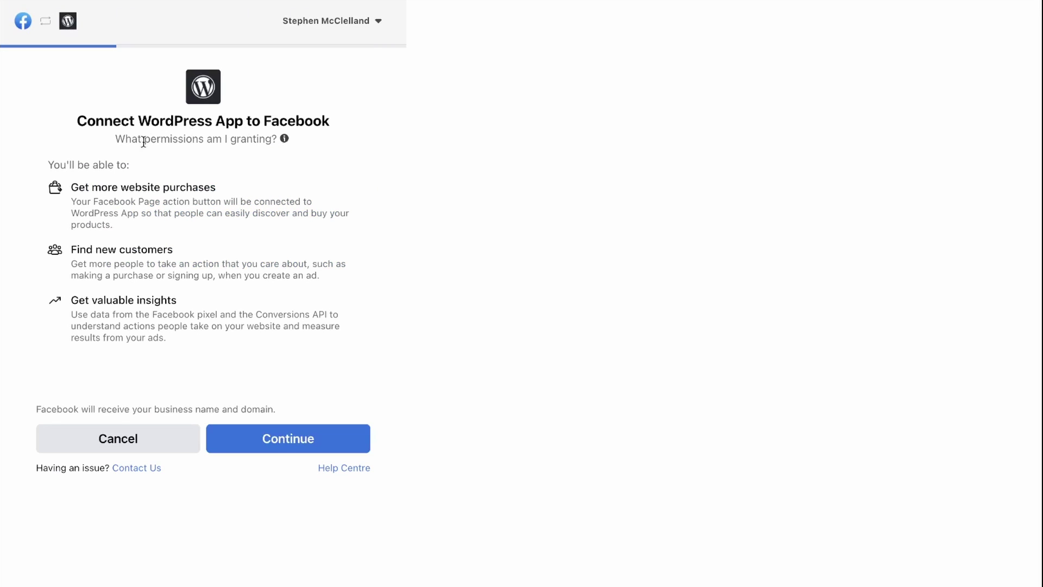
click(288, 445)
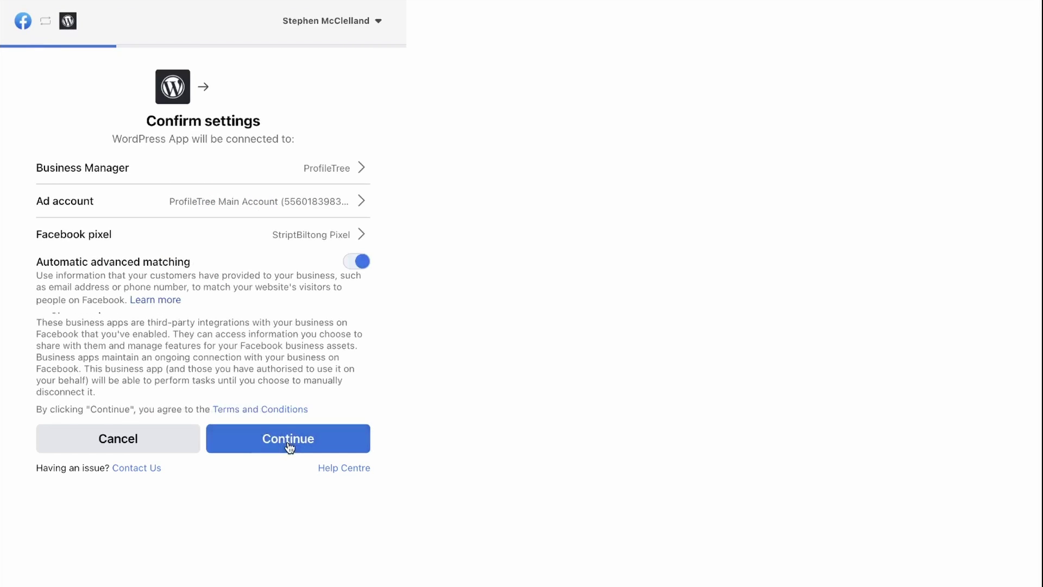
click(356, 172)
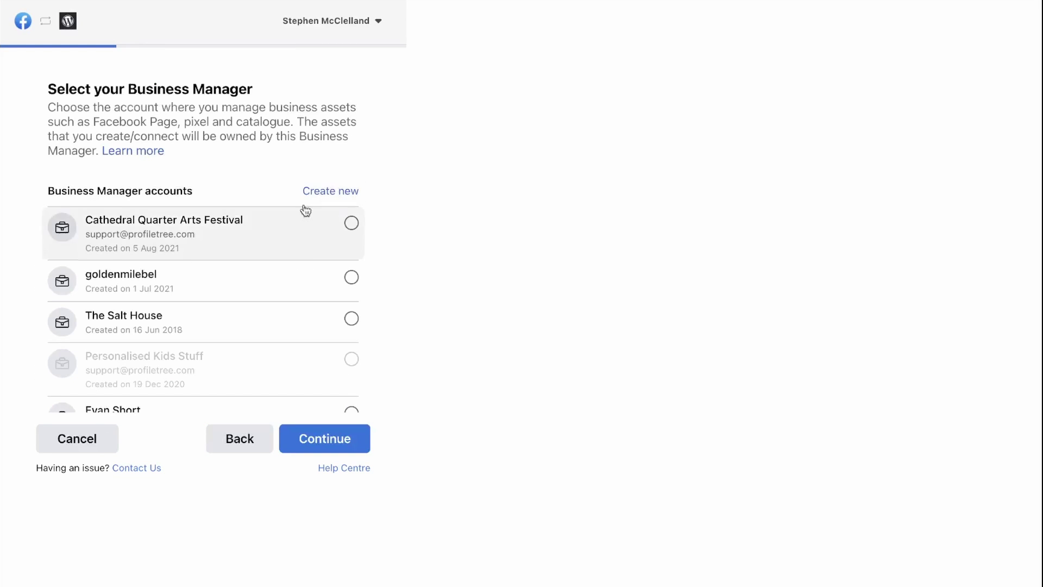
click(320, 440)
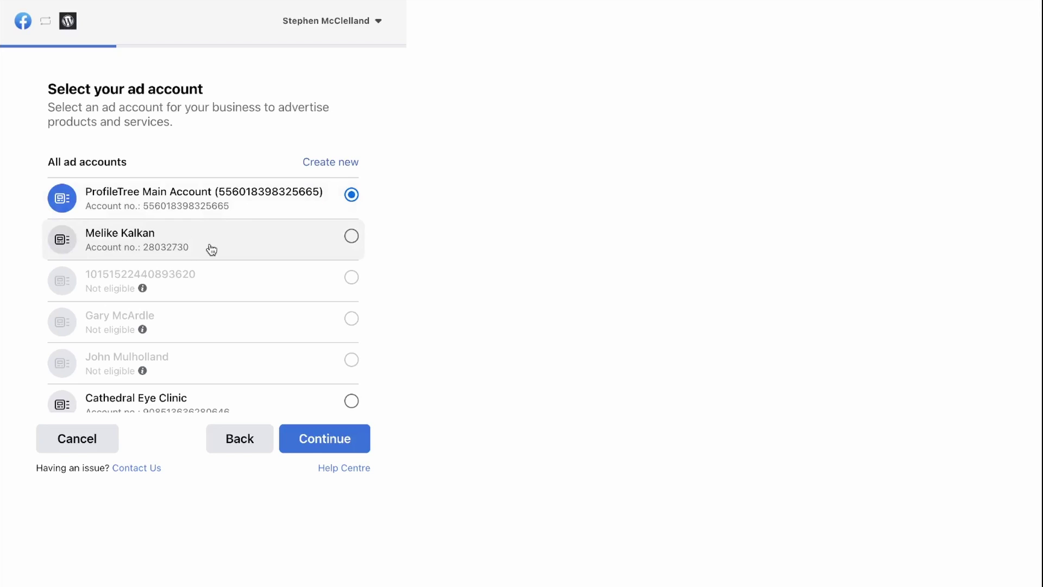
scroll(200, 306, down, 15)
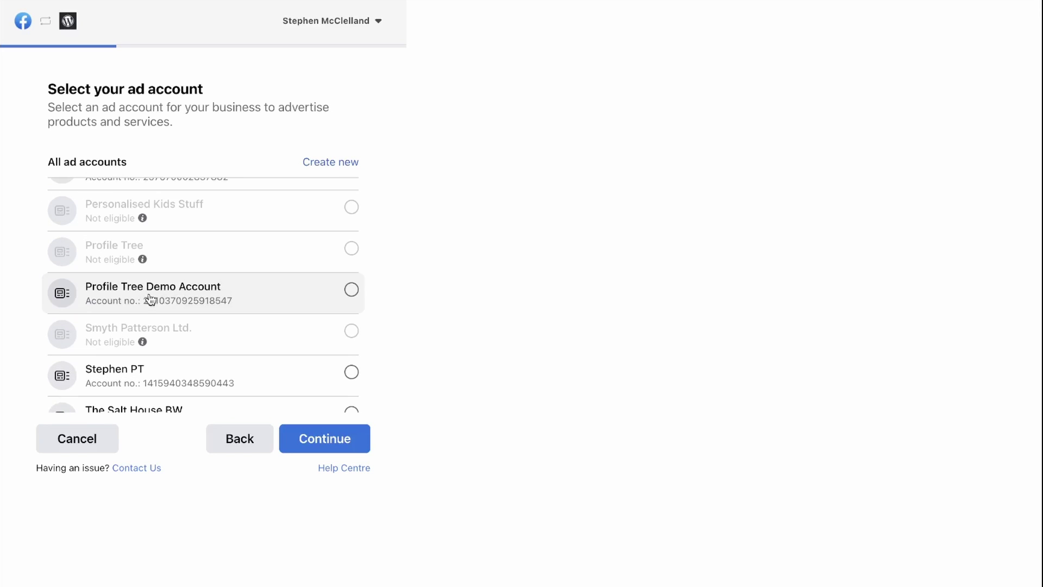
click(177, 298)
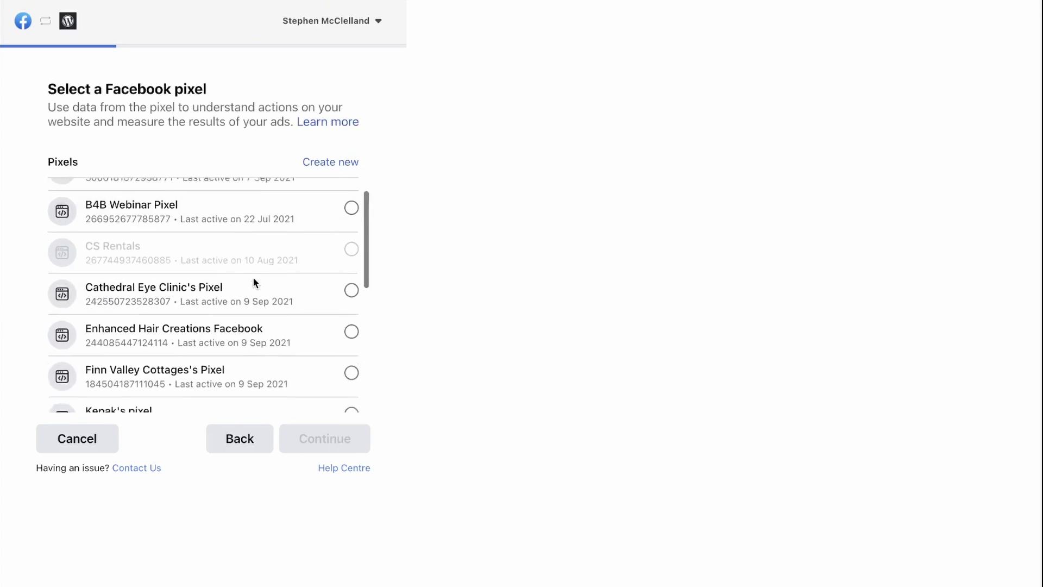
scroll(254, 282, down, 2)
scroll(294, 228, down, 2)
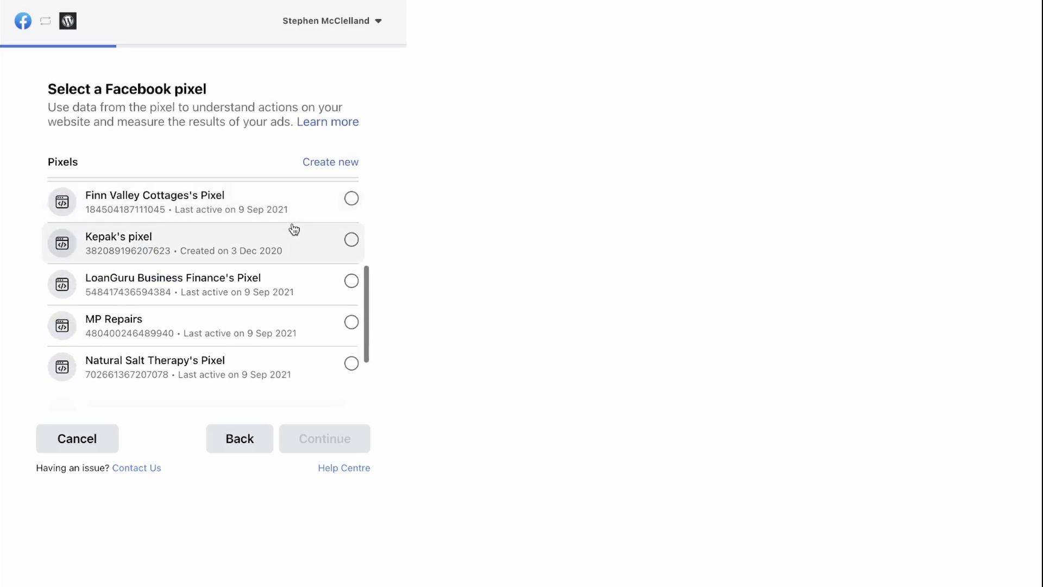
scroll(294, 228, down, 3)
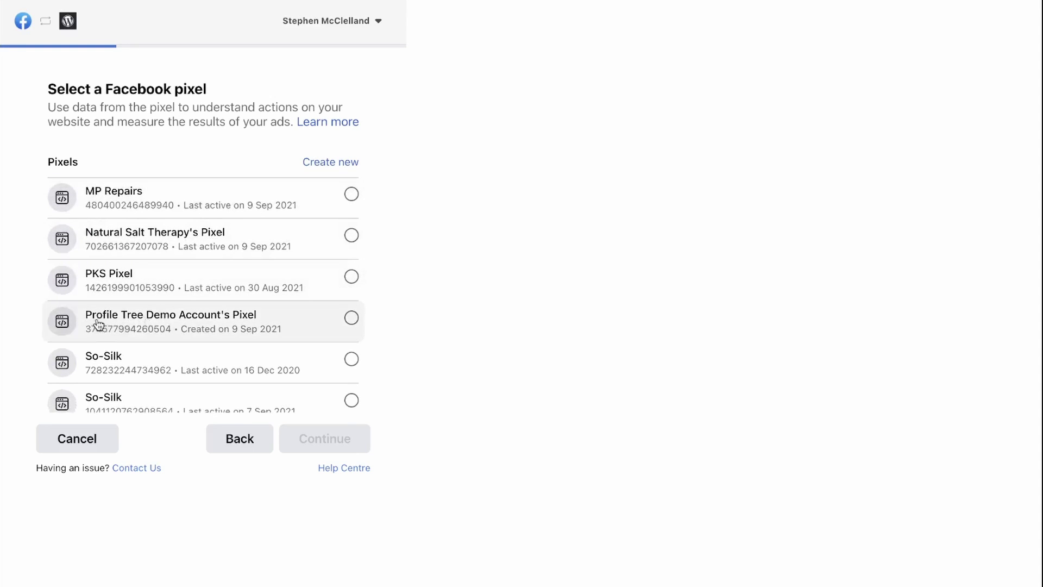
click(246, 327)
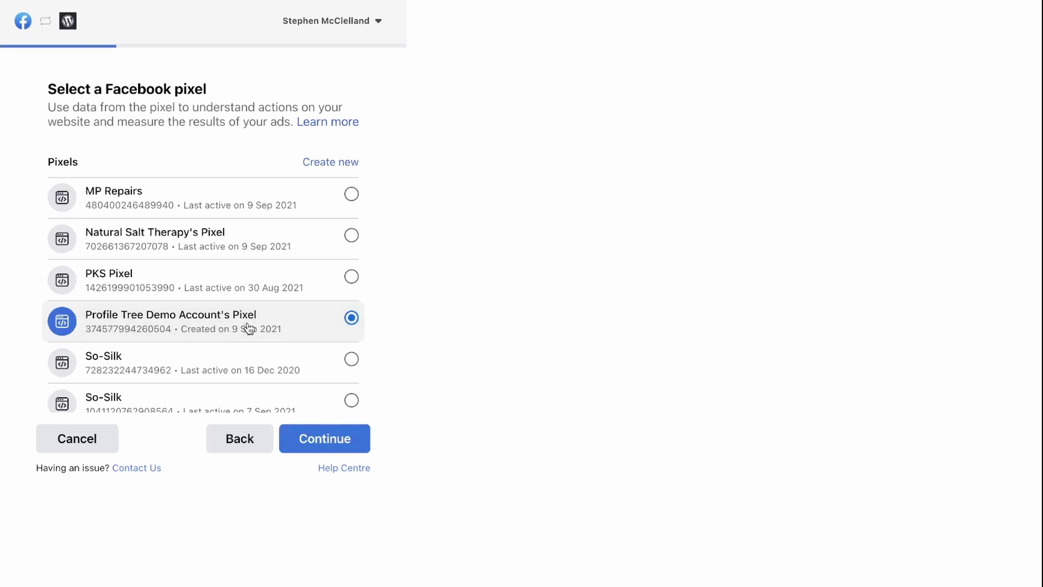
click(330, 449)
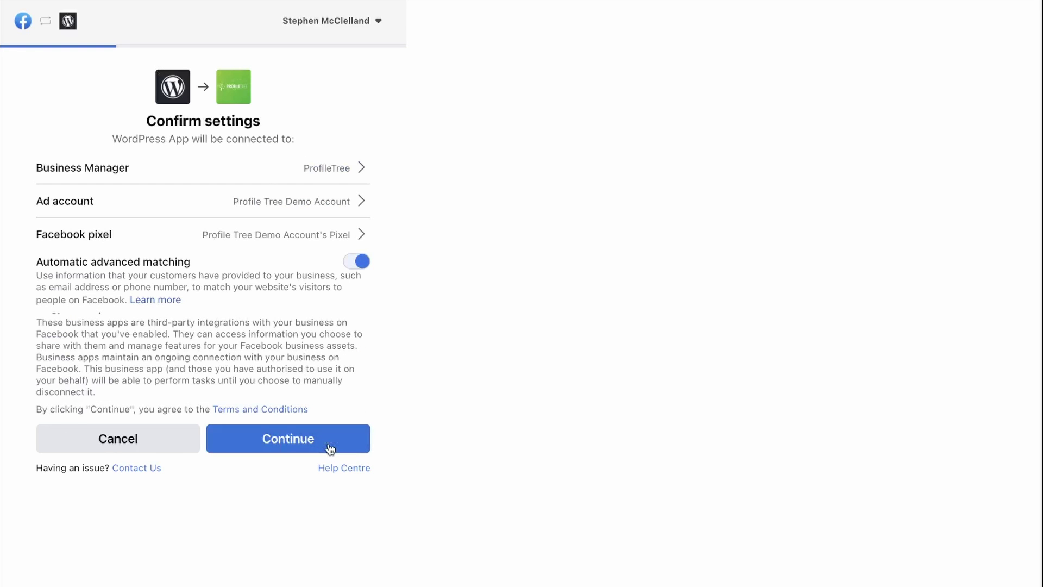
click(287, 437)
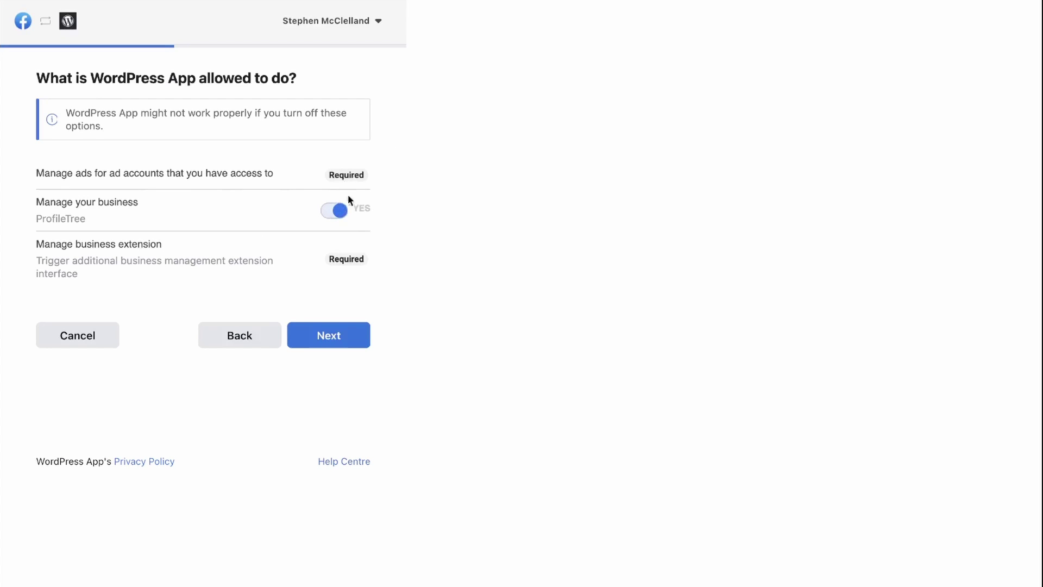
click(333, 340)
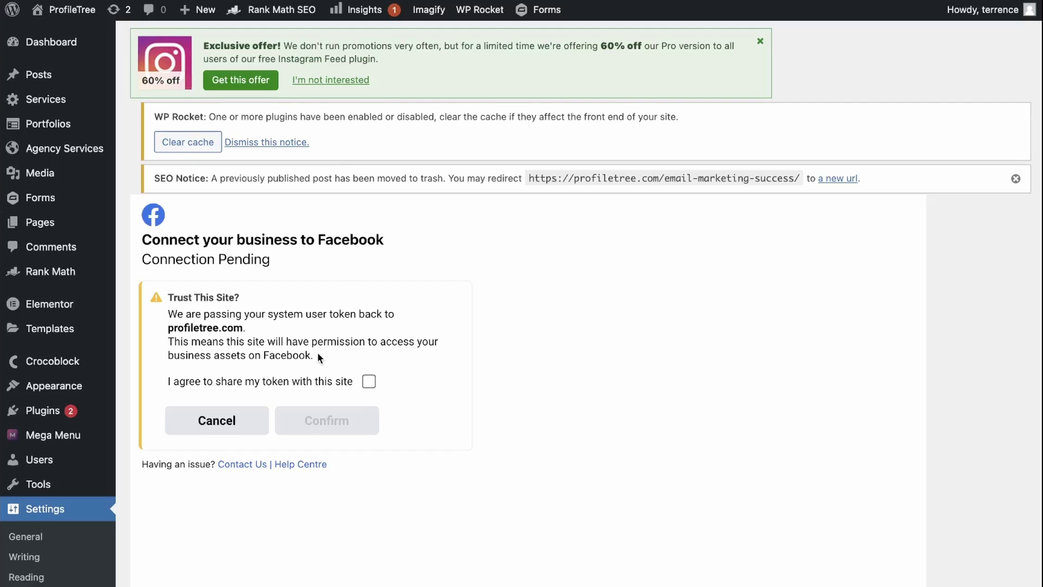
Agree to share the token with the WordPress site and confirm the connection
click(369, 382)
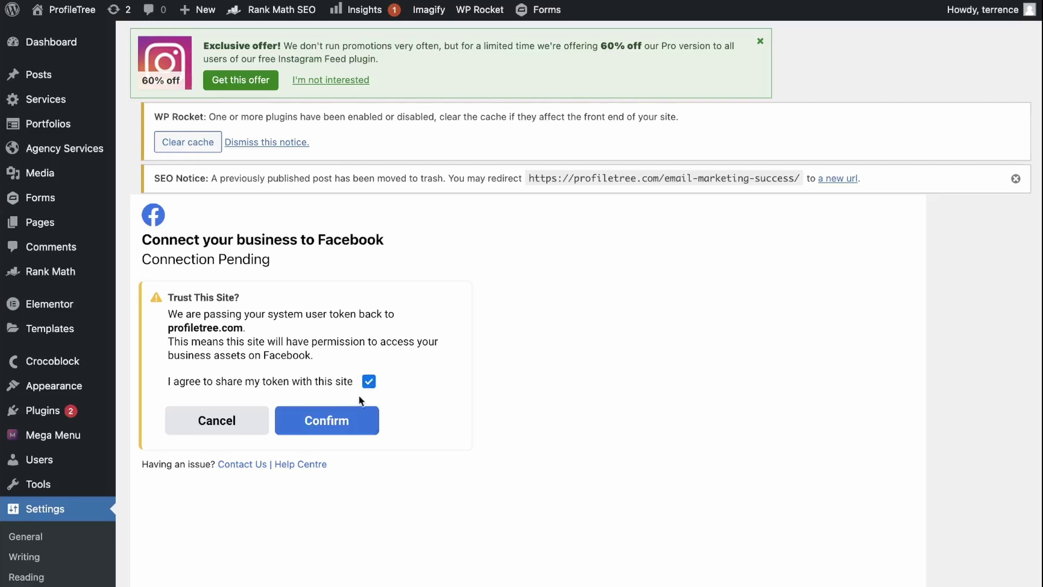
click(331, 422)
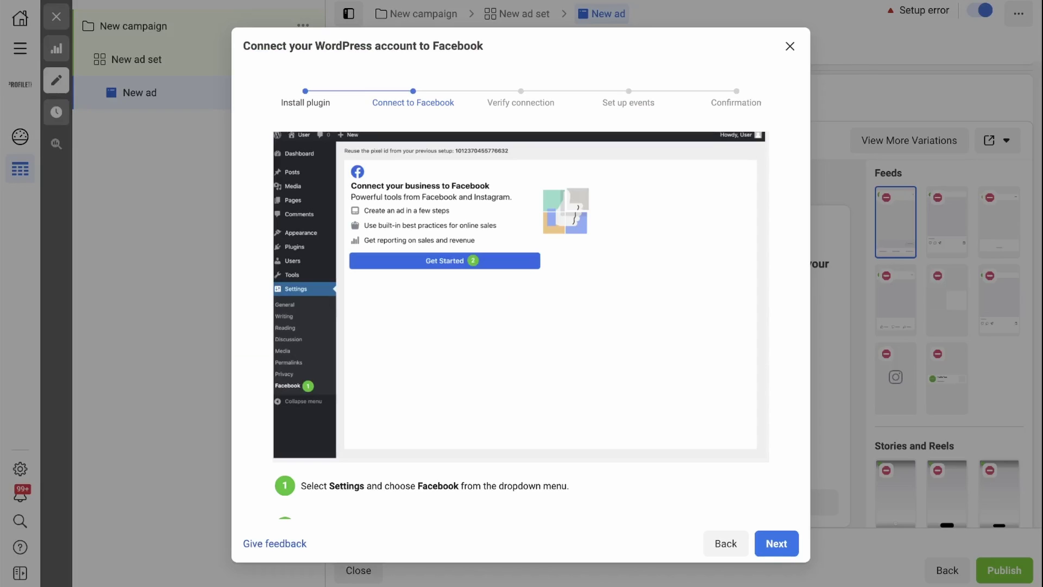
Send test traffic to profiletree.com, then open that site in Facebook's event setup tool
click(777, 544)
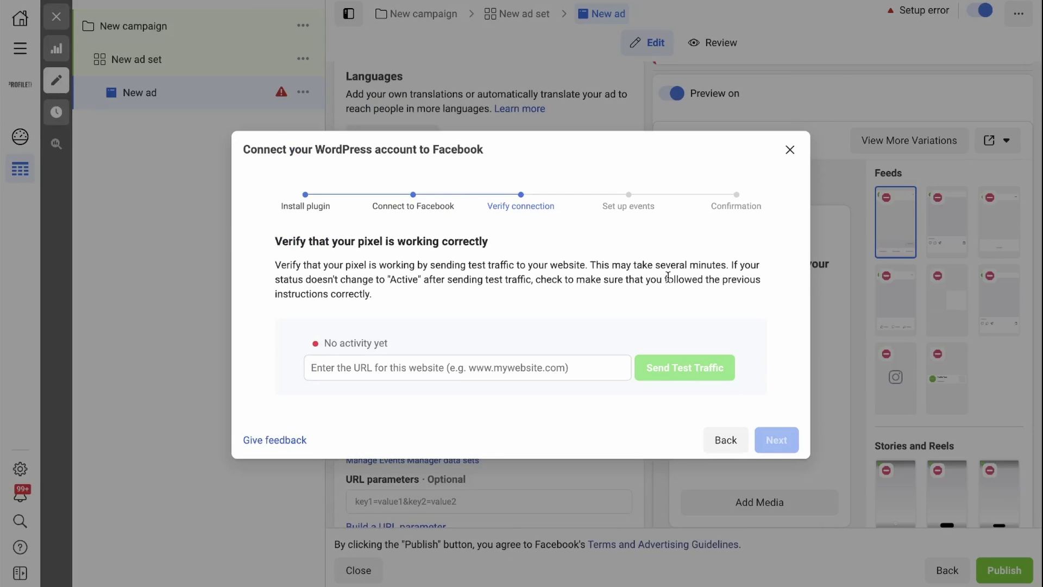
click(445, 368)
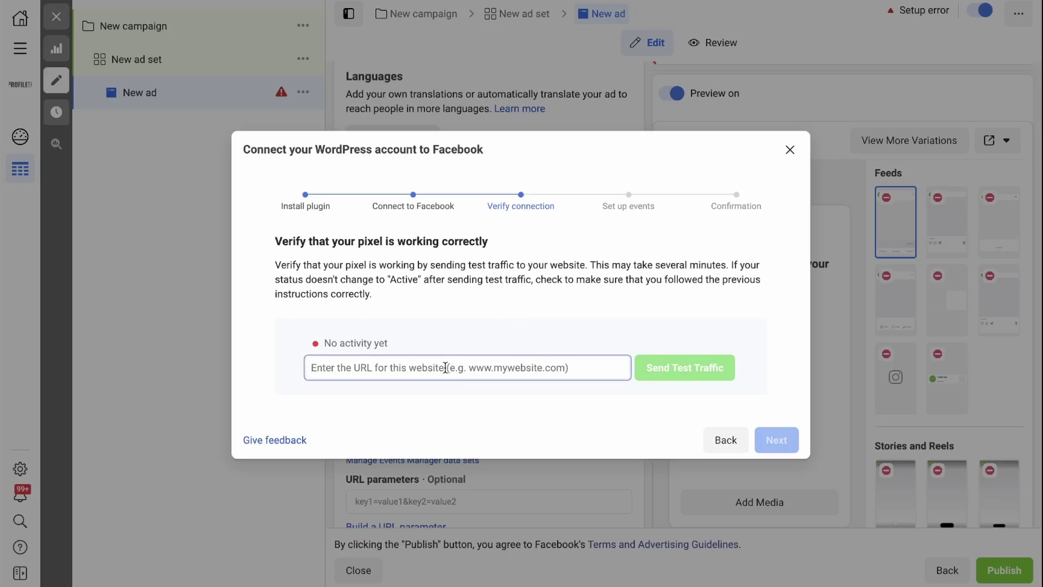
text(https://profiletree.com/)
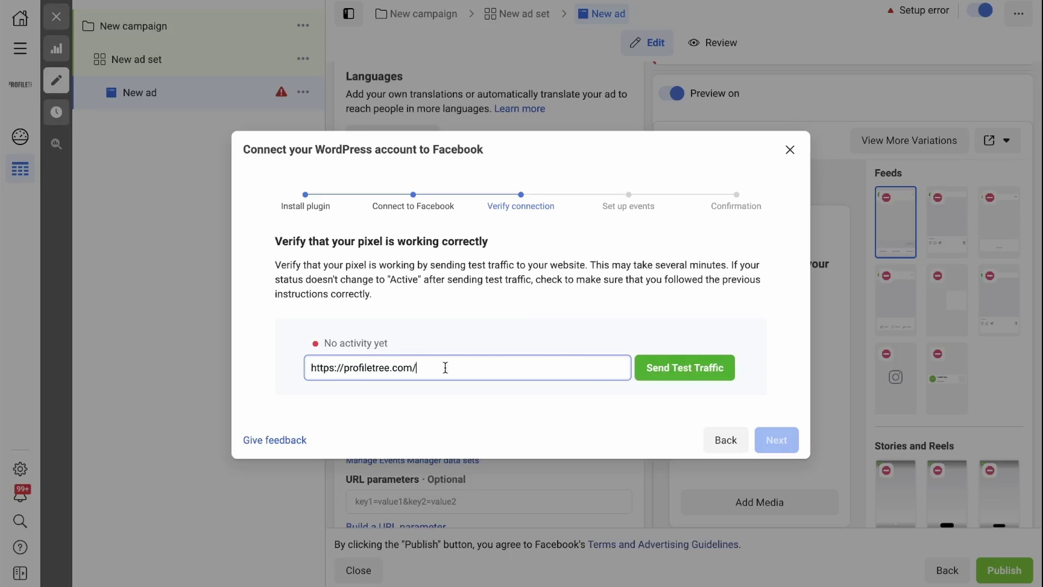
click(673, 366)
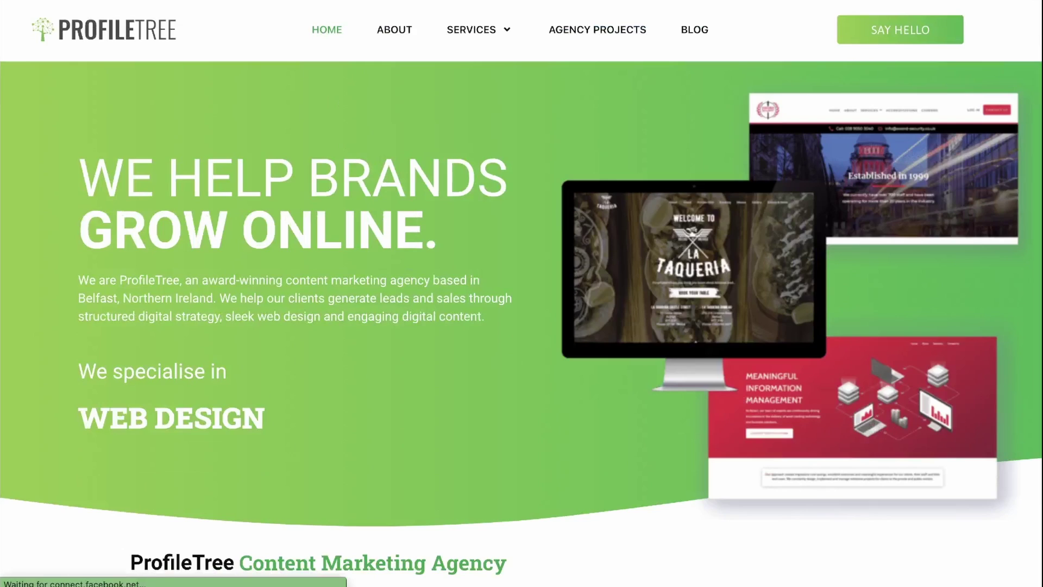
click(217, 6)
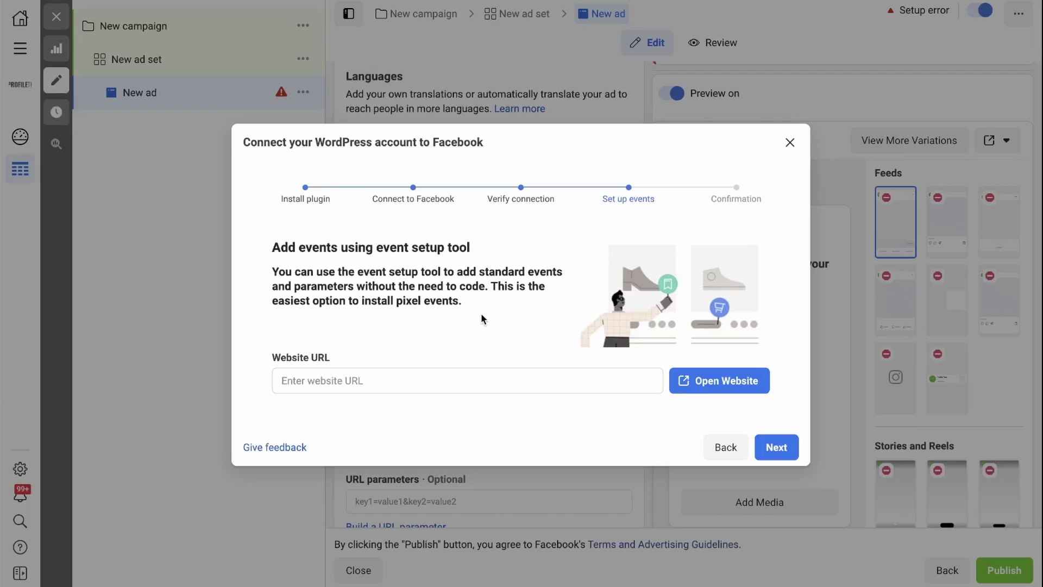
click(332, 370)
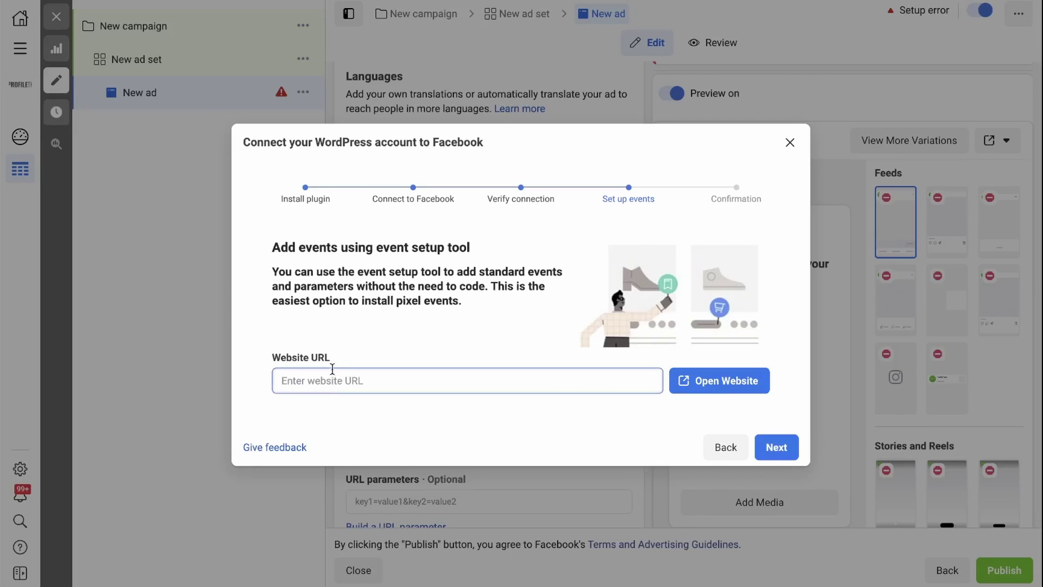
text(https://profiletree.com/)
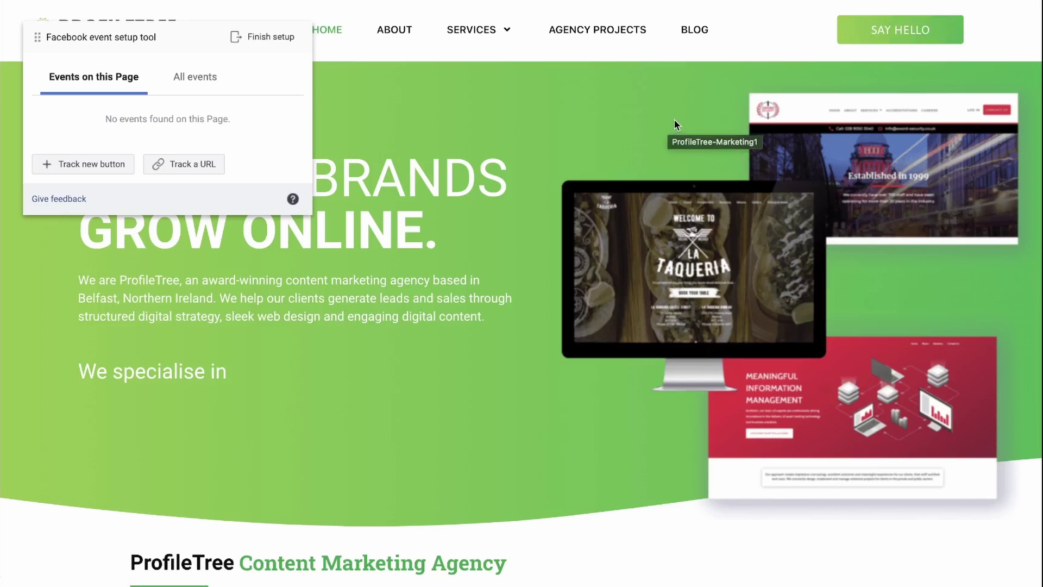
Go to the Contact Us page and start tracking a new button, locating the SUBMIT button
click(902, 36)
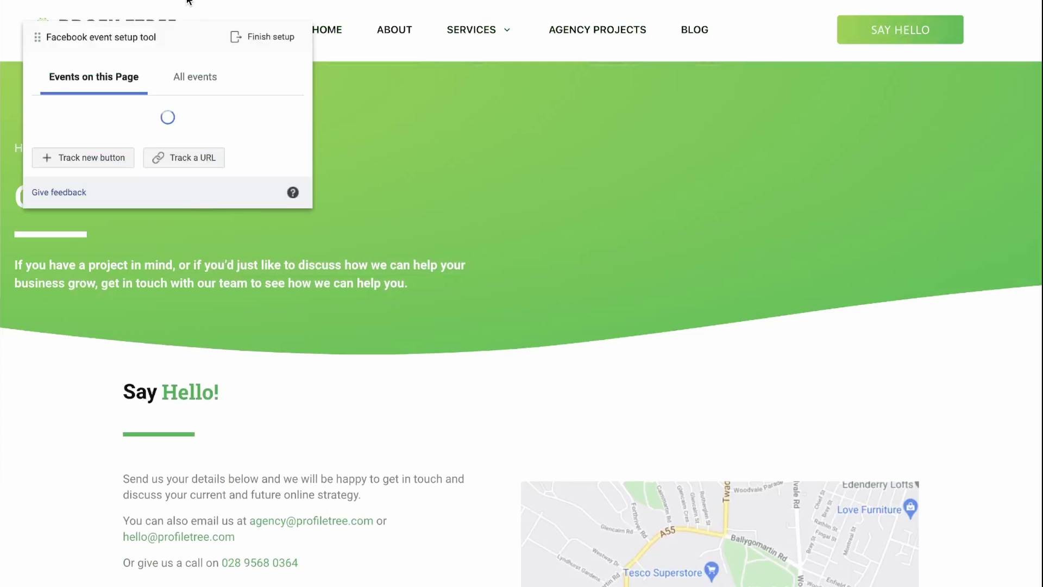
scroll(406, 174, down, 5)
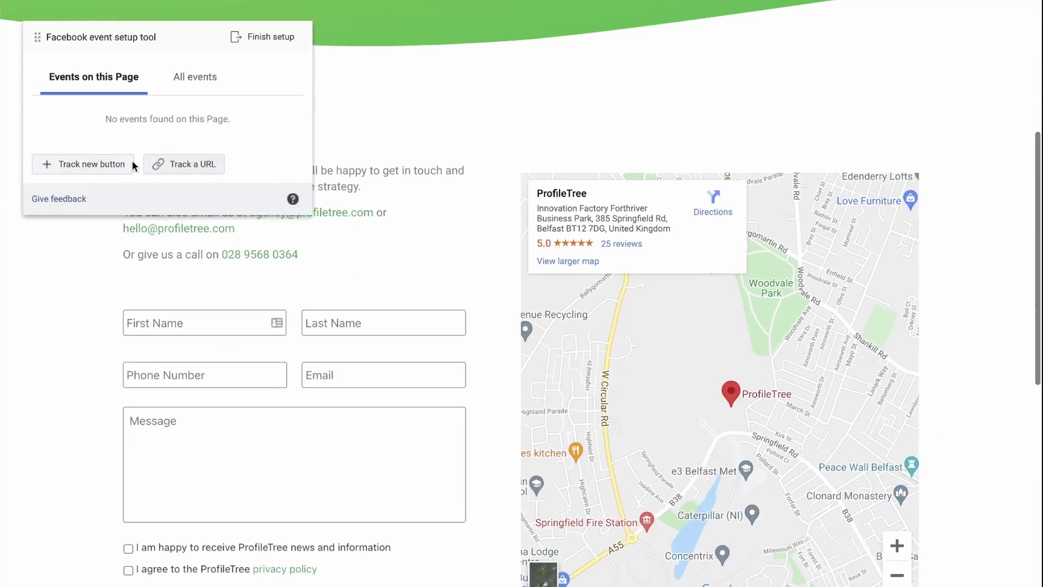
click(86, 168)
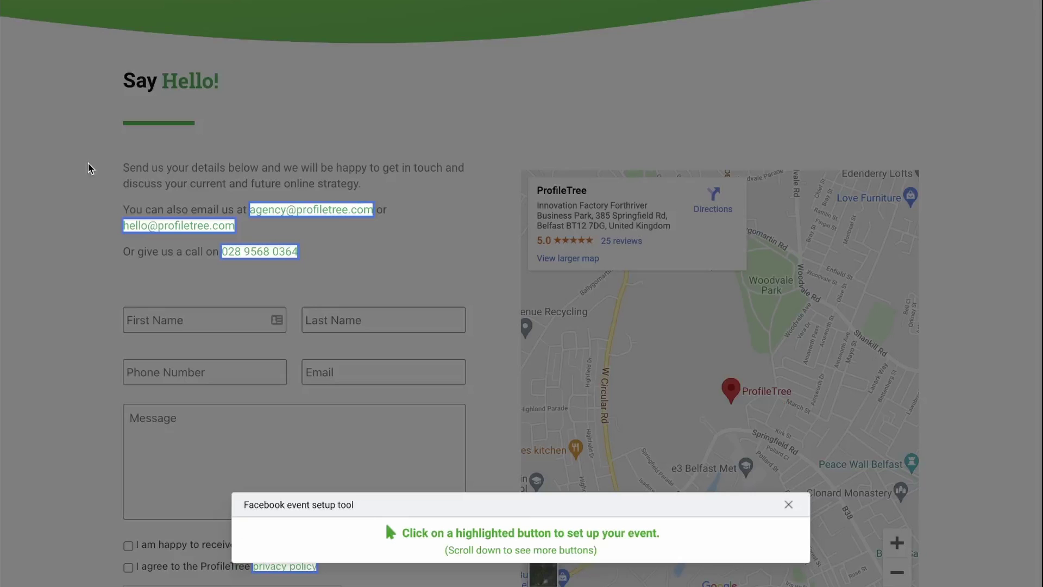
scroll(407, 193, up, 5)
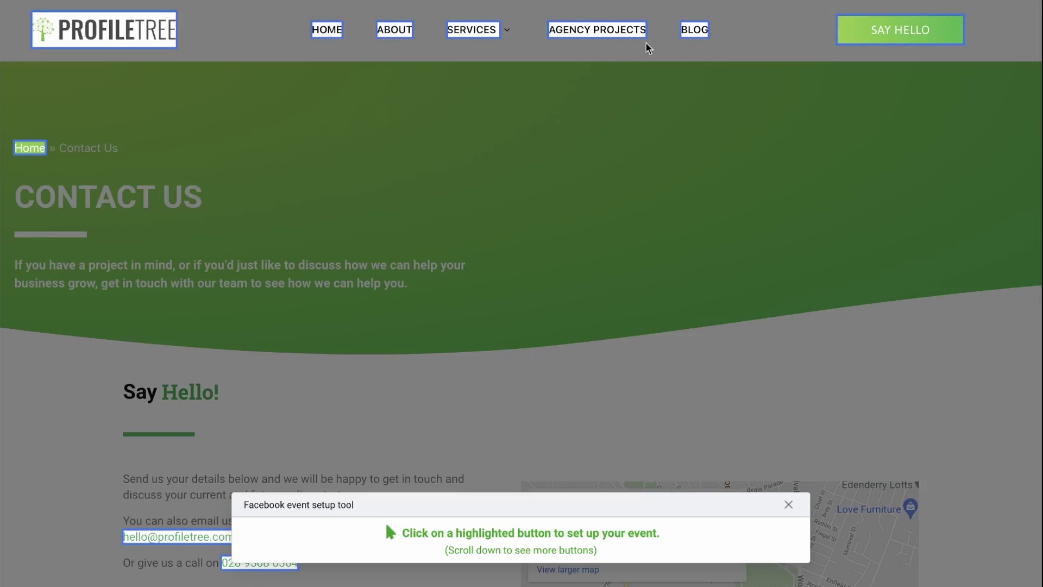
scroll(146, 437, down, 10)
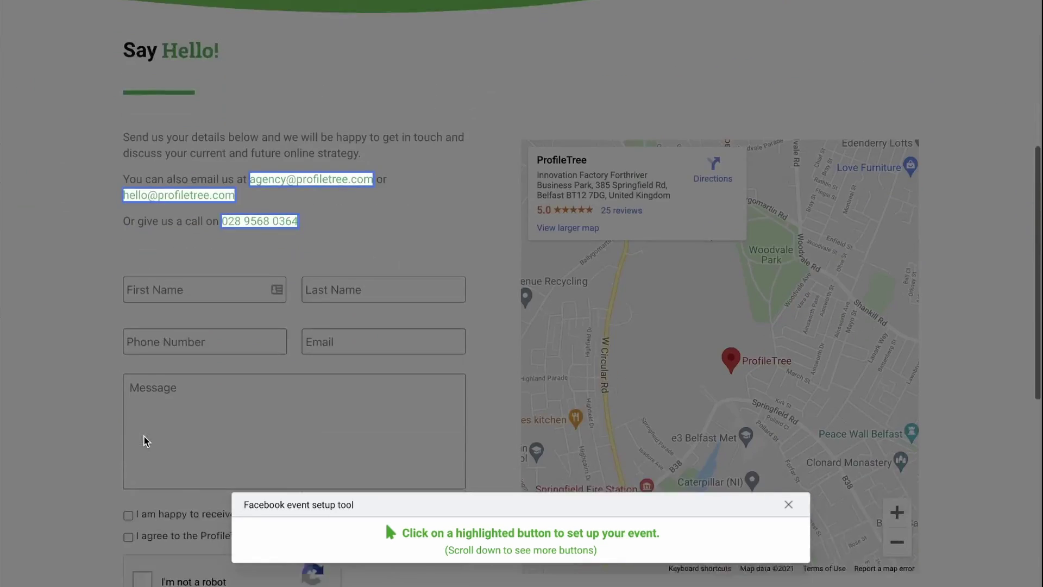
scroll(230, 389, up, 1)
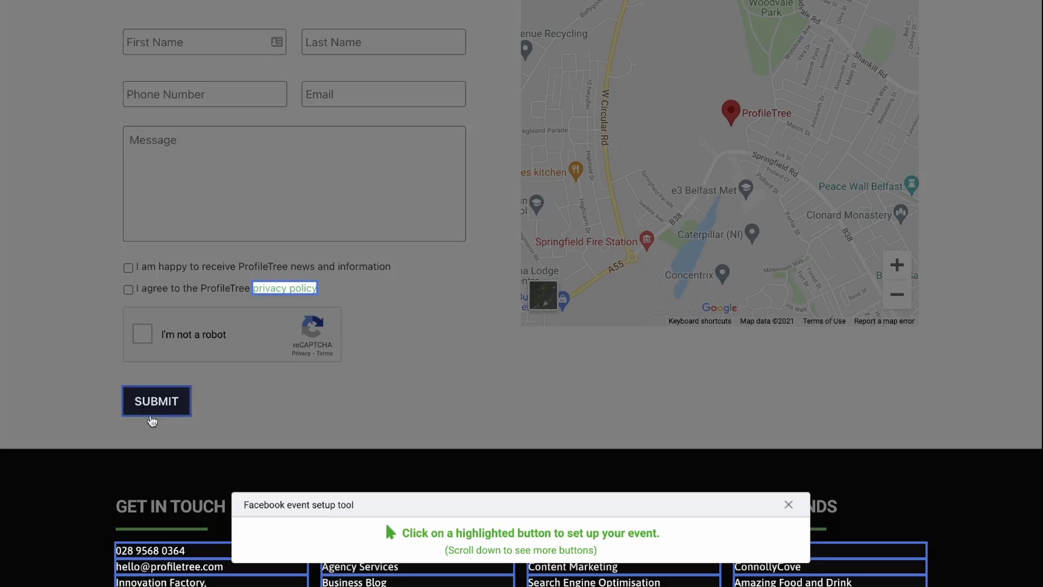
Track the SUBMIT button as a Lead event with no value, and save it
click(155, 402)
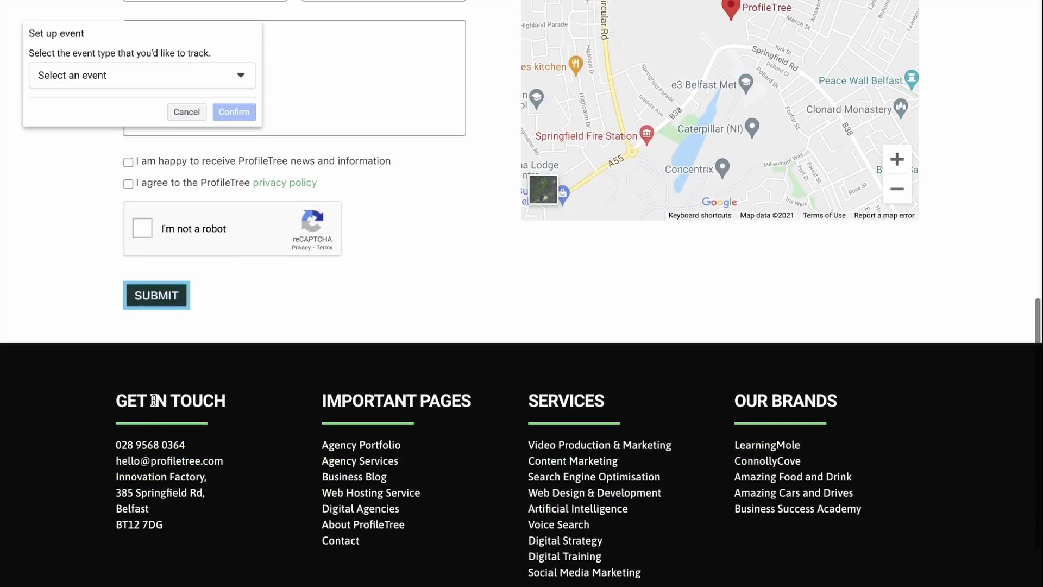
click(128, 77)
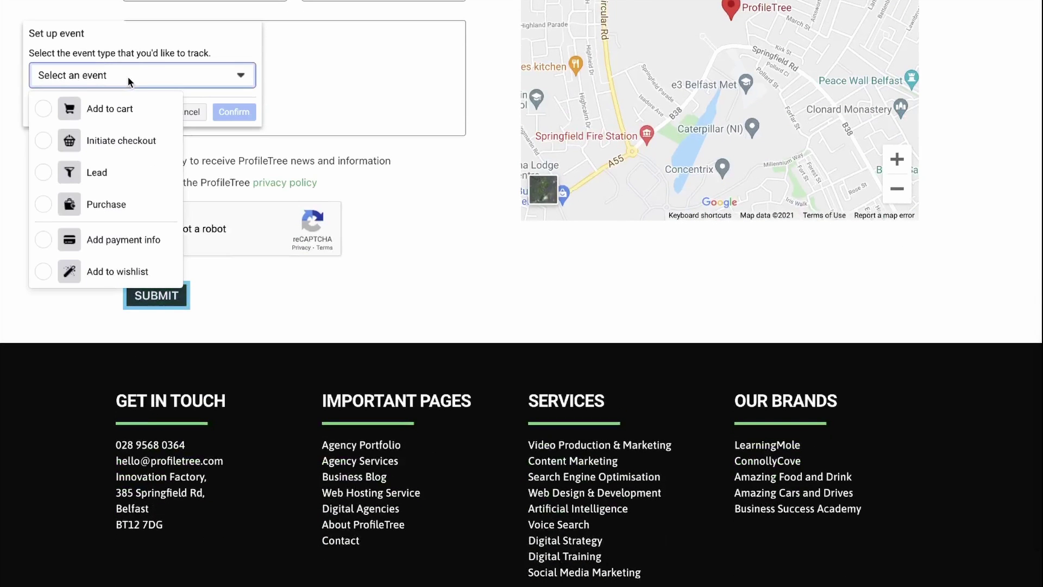
click(44, 173)
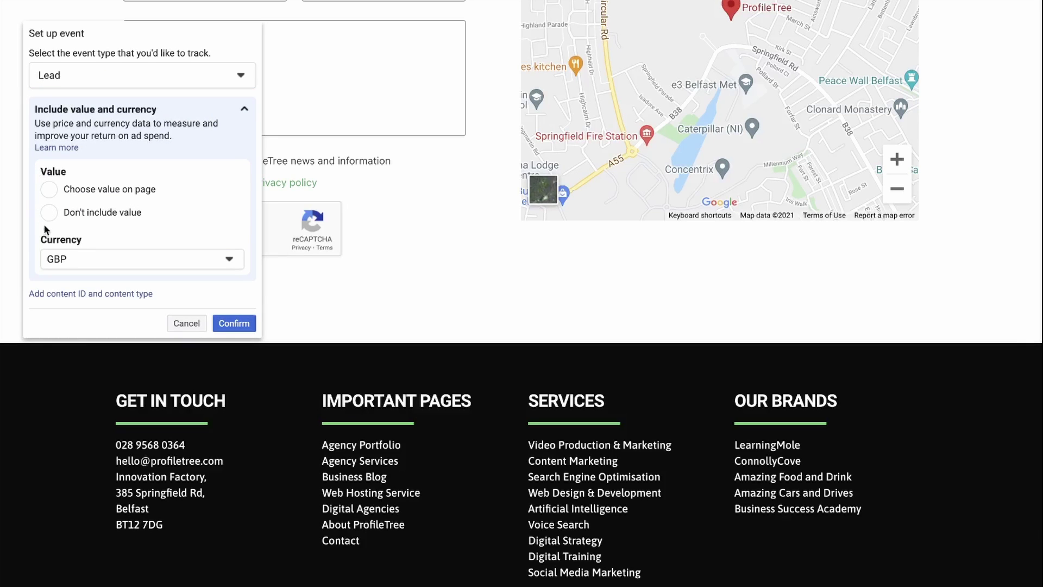
click(114, 217)
click(109, 191)
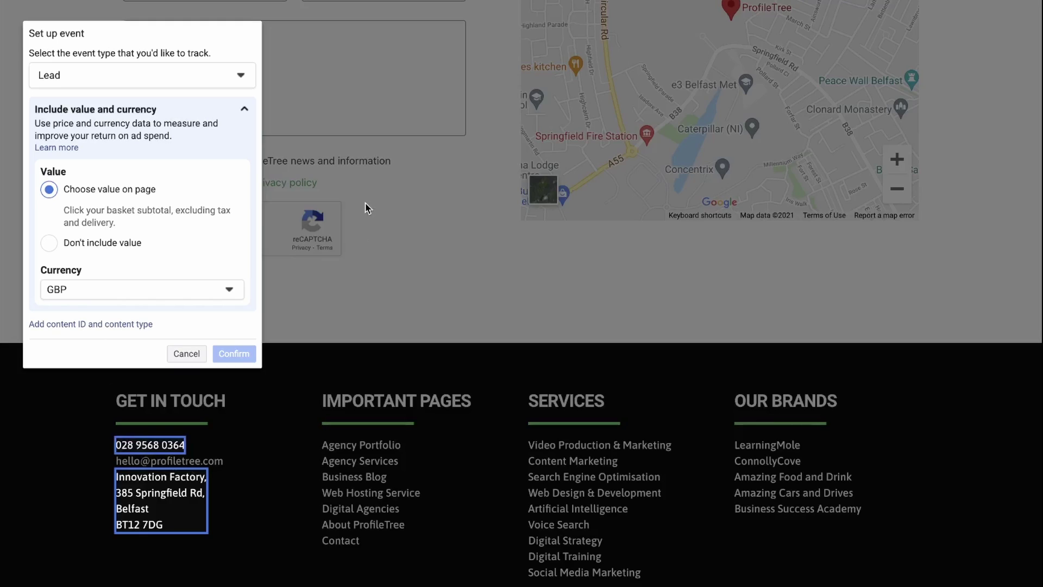
scroll(364, 205, up, 9)
scroll(364, 206, down, 5)
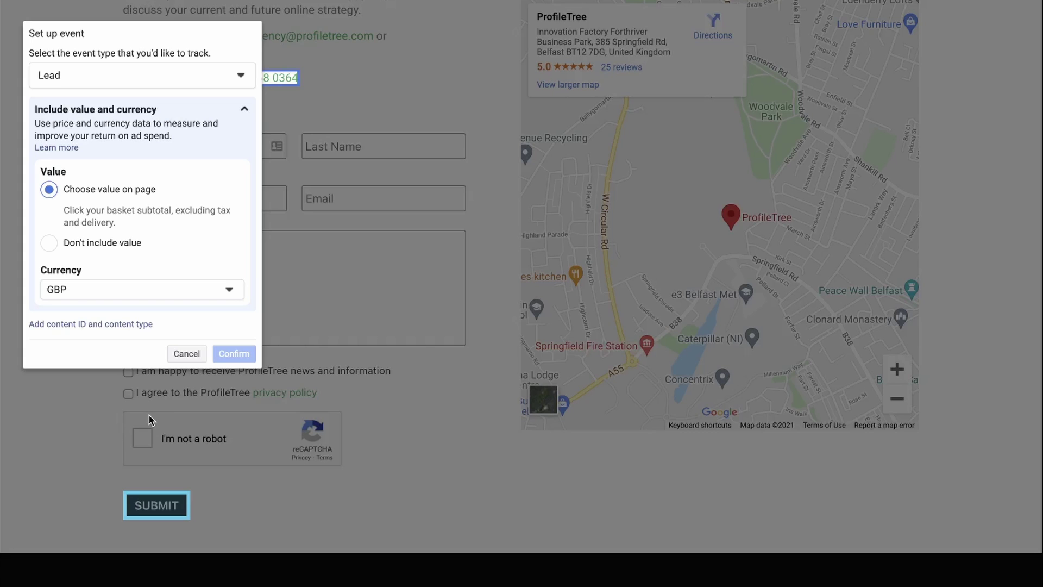
click(76, 242)
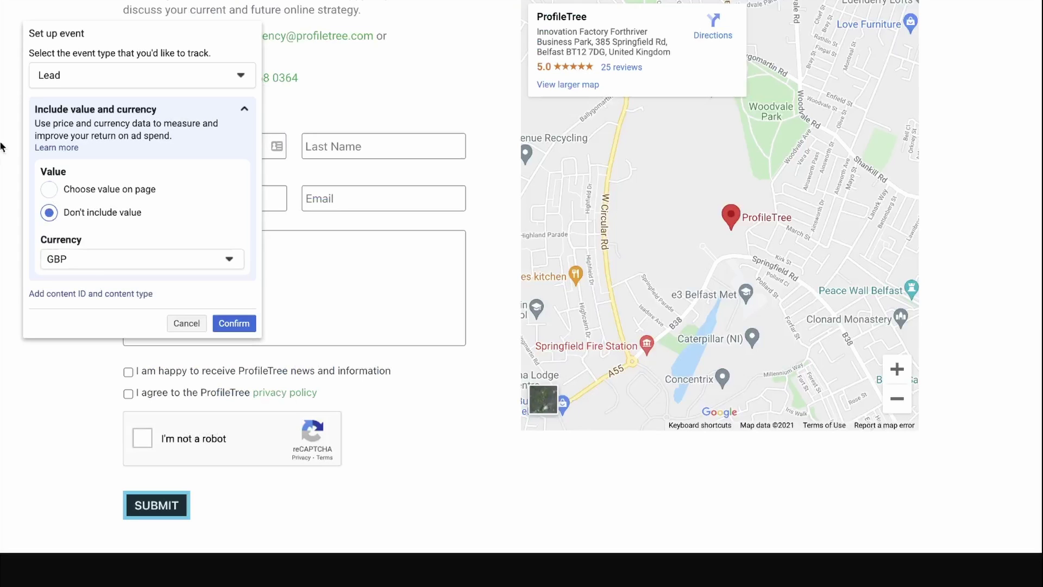
click(230, 324)
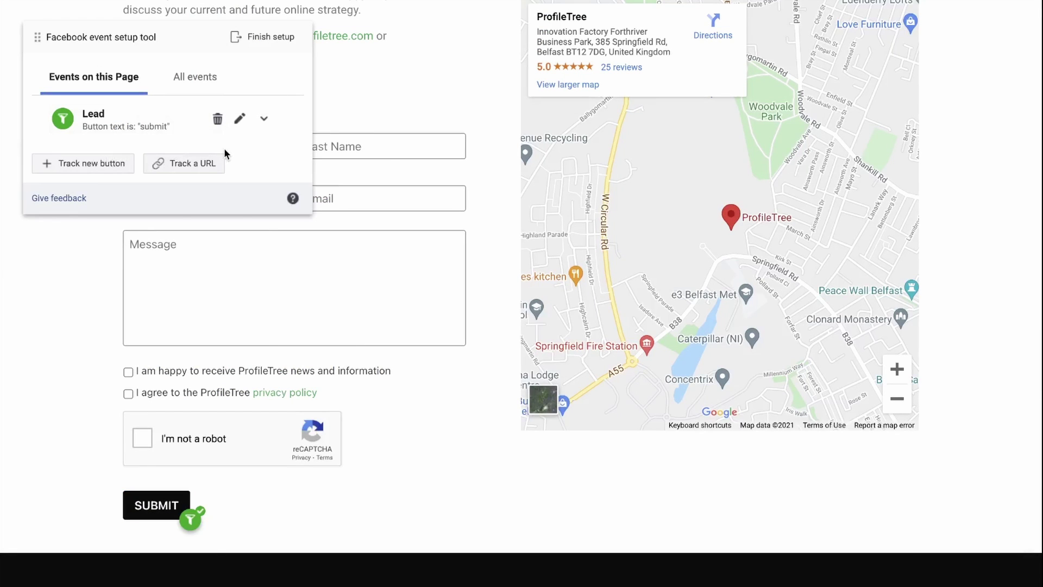
Review the Lead event, finish event setup, and advance the WordPress wizard to Confirmation
scroll(487, 301, up, 9)
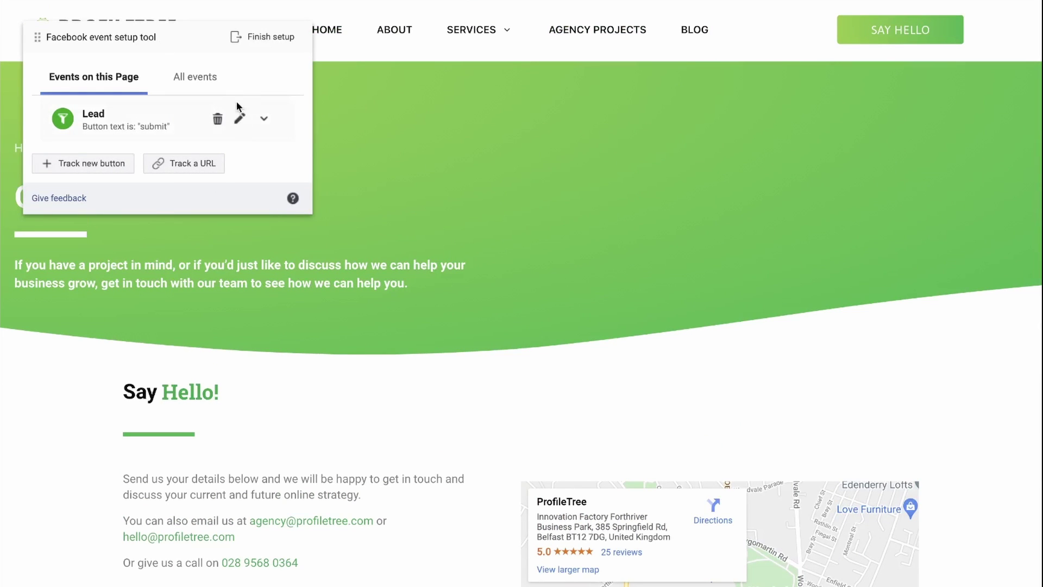
click(273, 42)
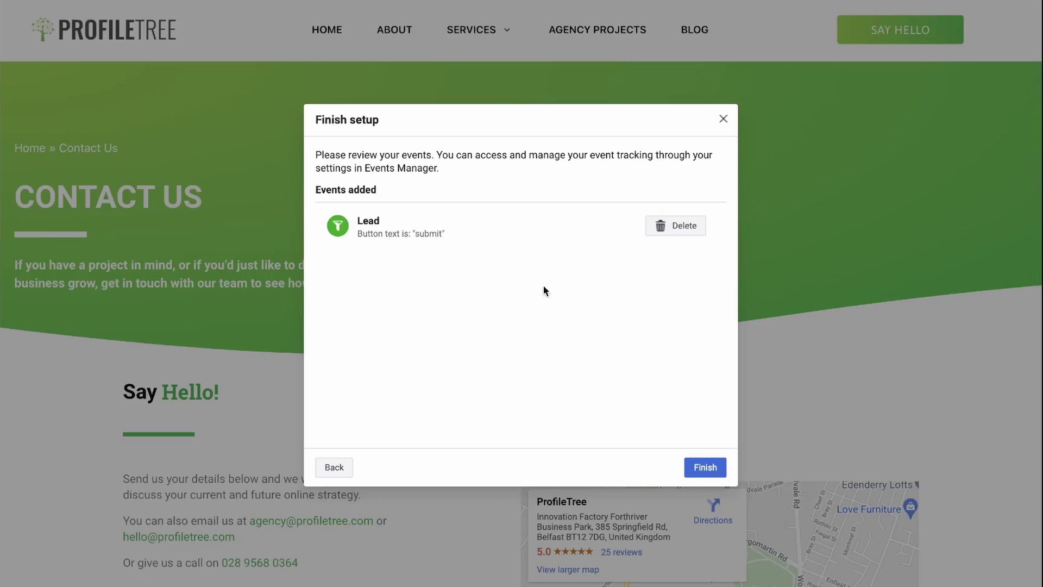
click(699, 468)
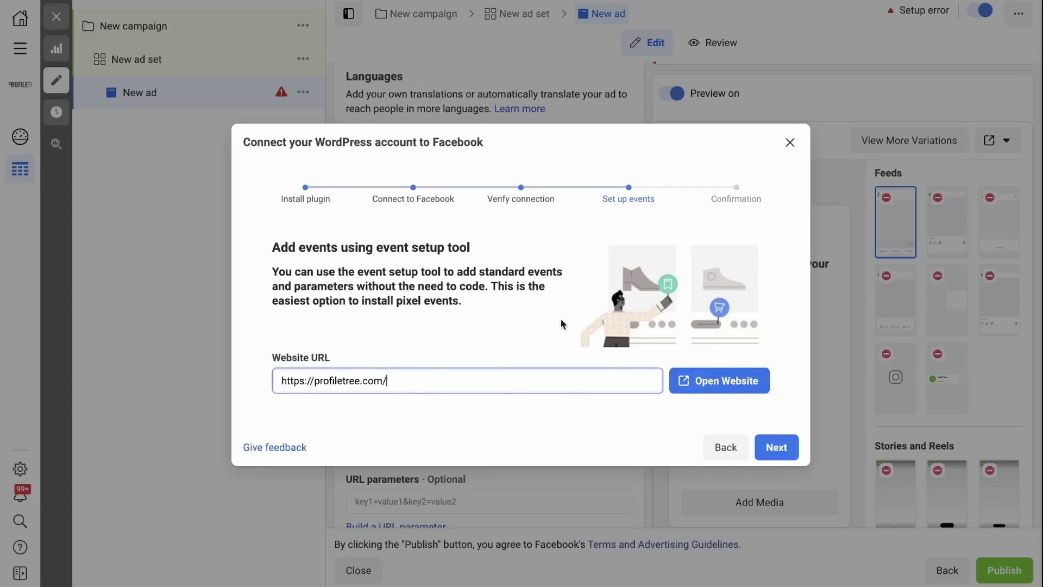
click(774, 447)
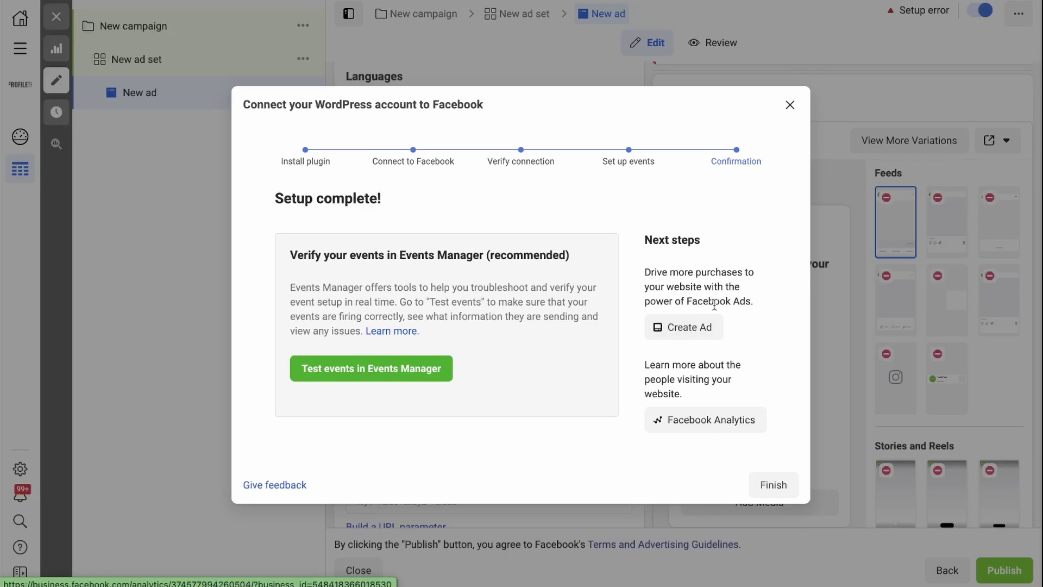
Close the completed WordPress setup guide and reopen the New ad at its Tracking section
click(772, 483)
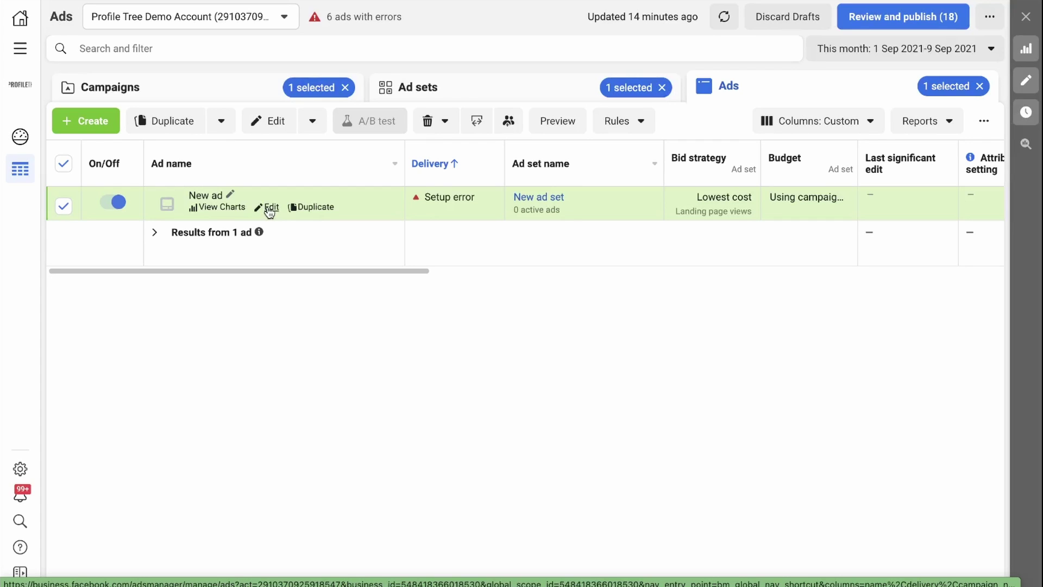
click(269, 208)
scroll(488, 322, down, 6)
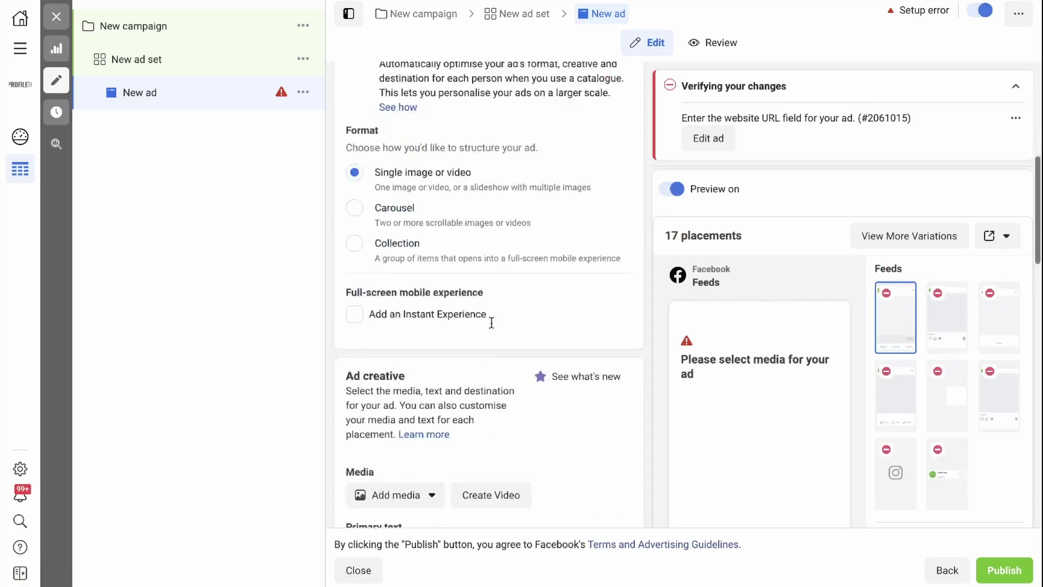
scroll(491, 323, down, 10)
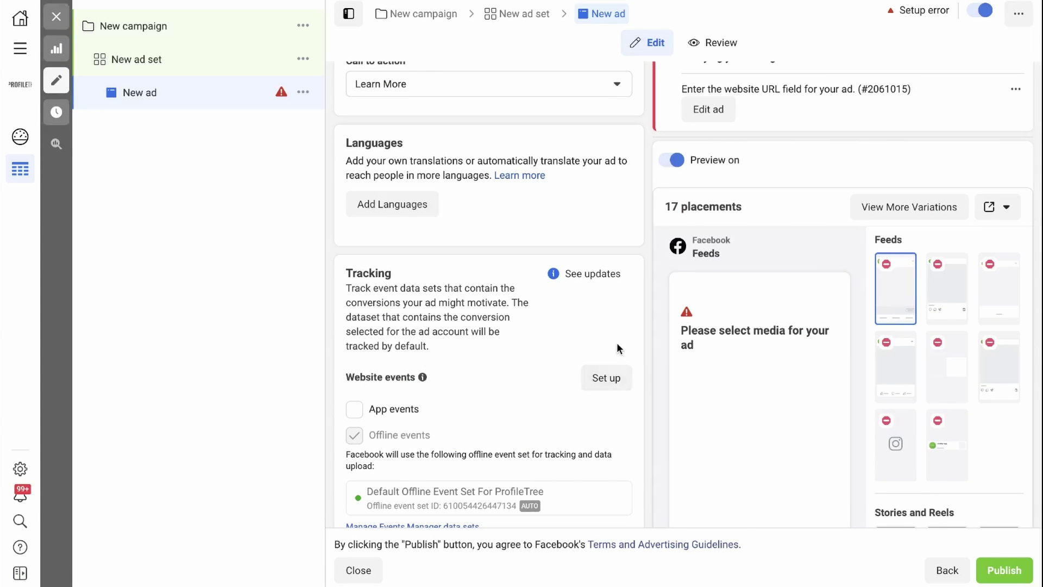
scroll(617, 349, down, 2)
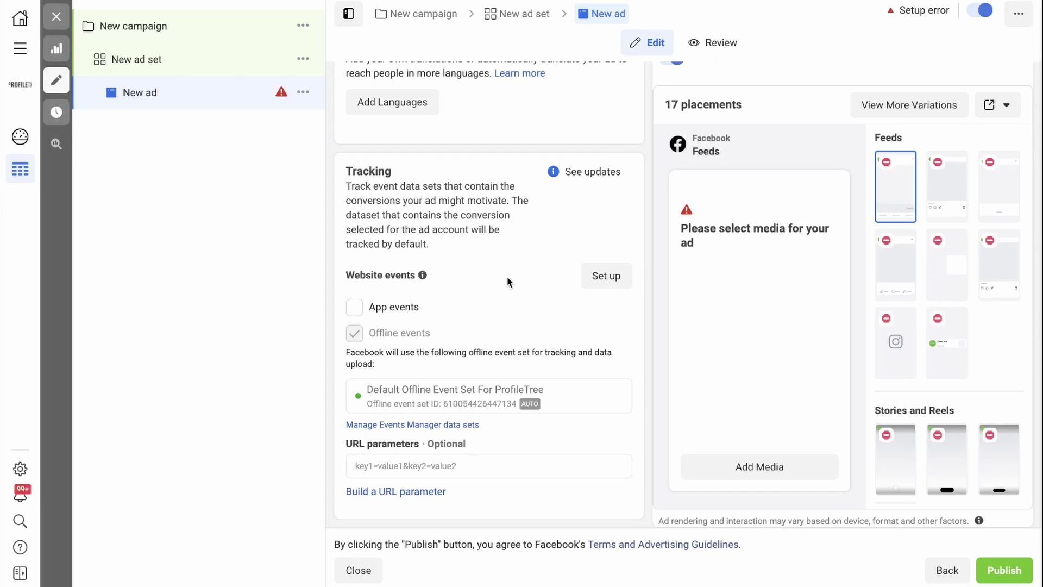
click(19, 50)
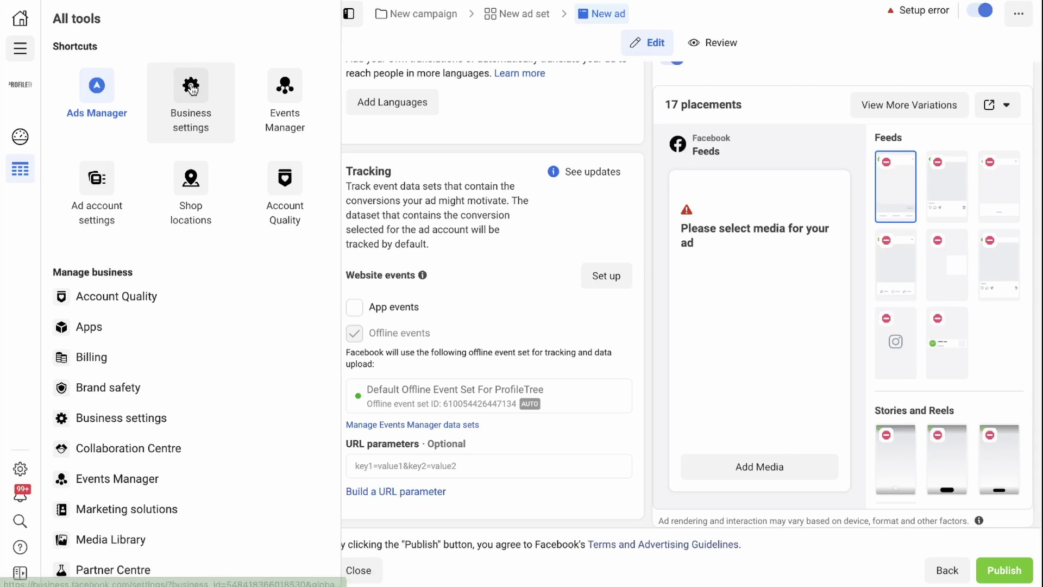
click(191, 89)
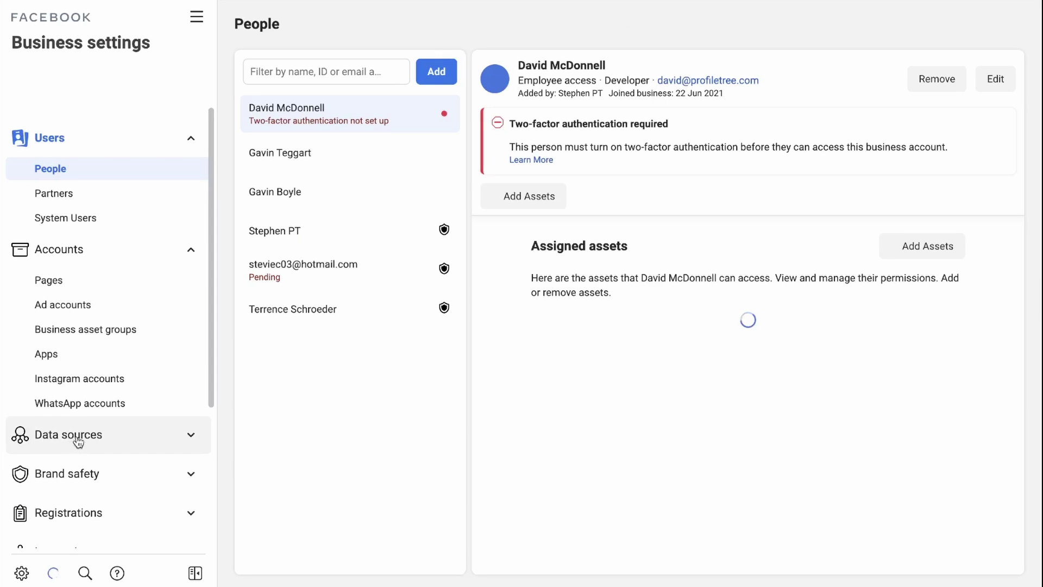
click(78, 438)
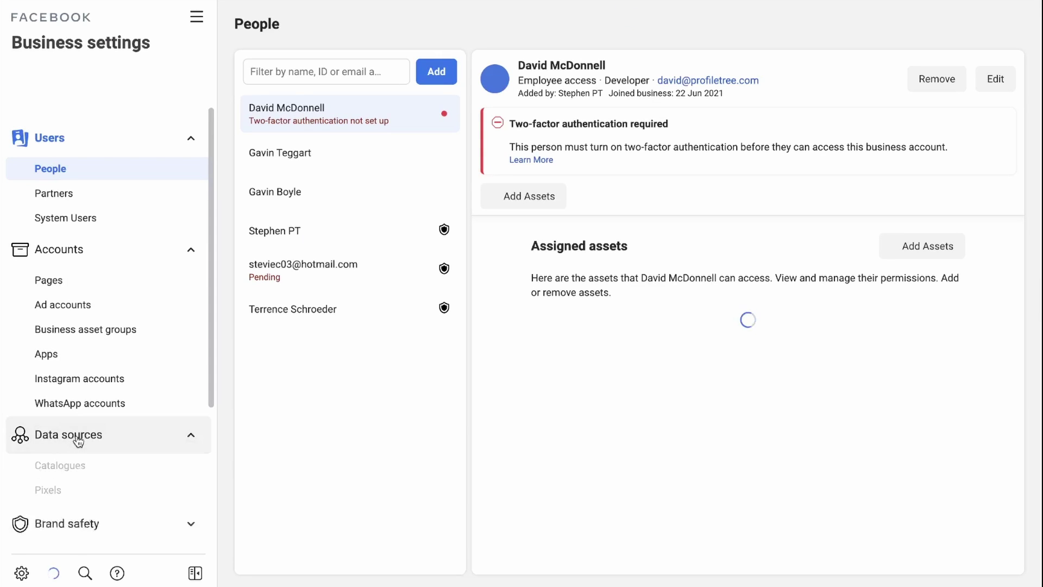
click(51, 490)
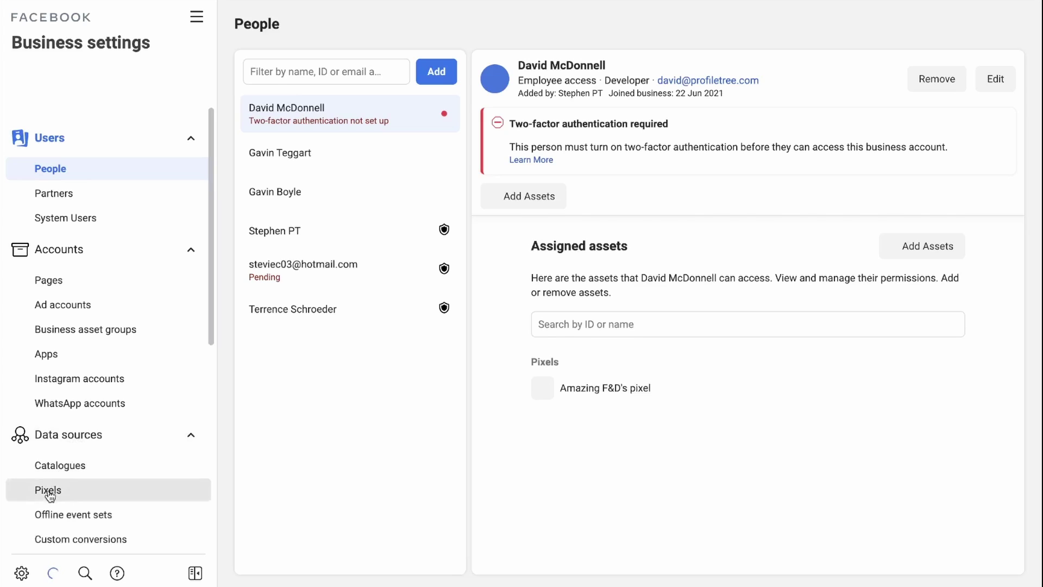
click(308, 538)
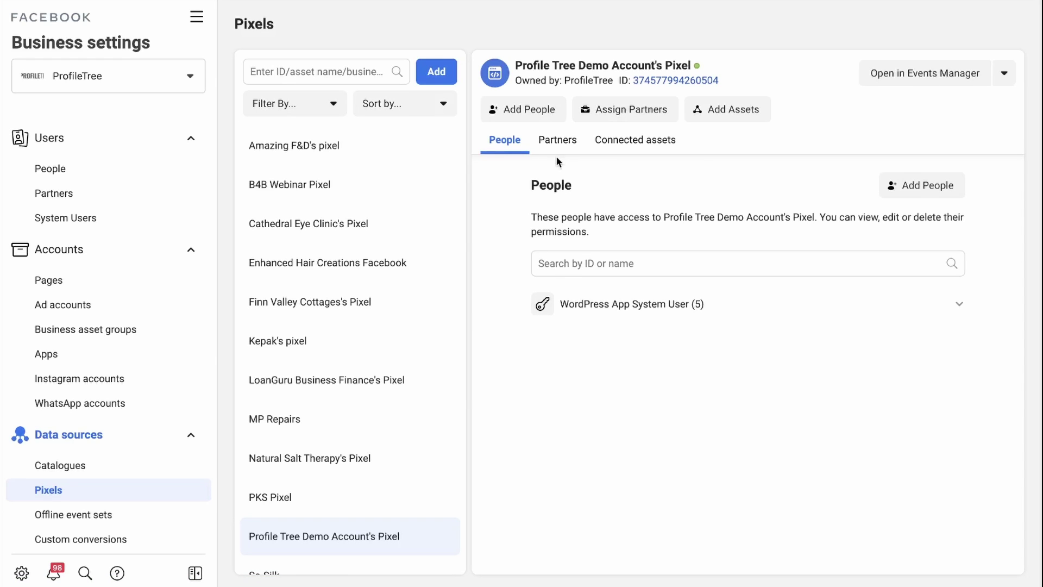
Assign two team members to the pixel with both view and manage permissions
click(516, 112)
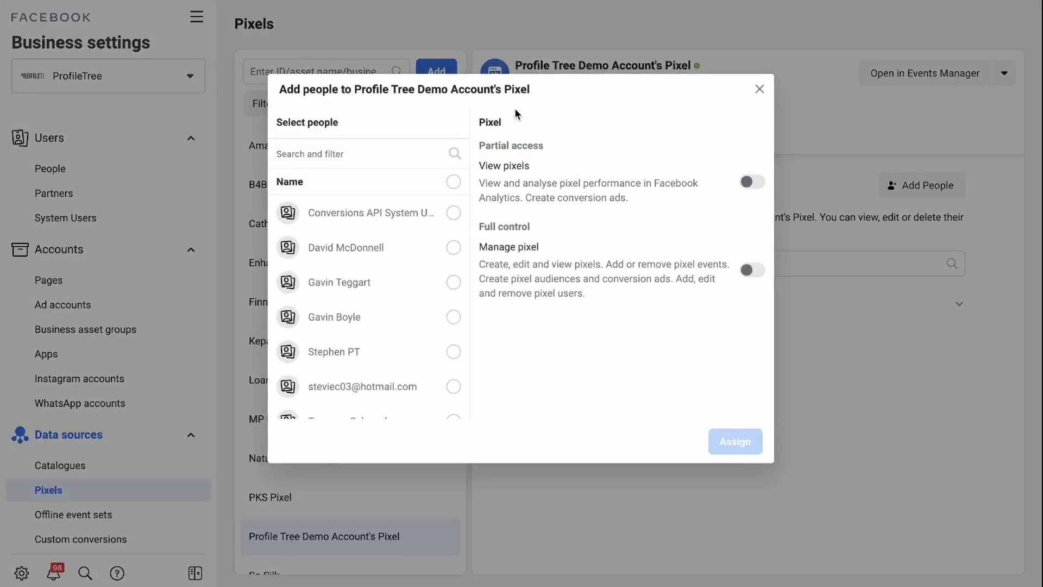
click(453, 352)
scroll(427, 330, down, 2)
click(434, 304)
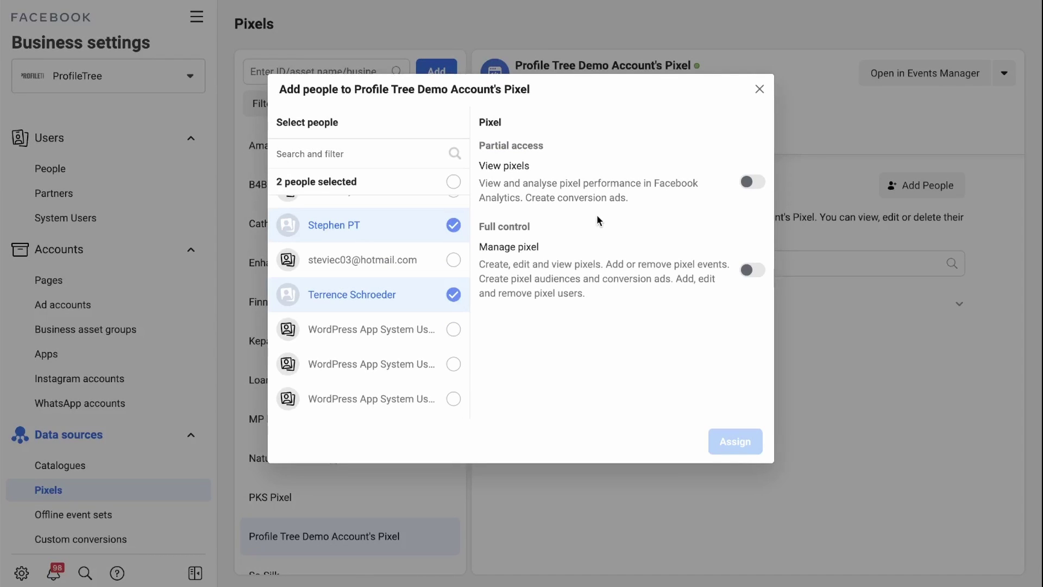
click(751, 181)
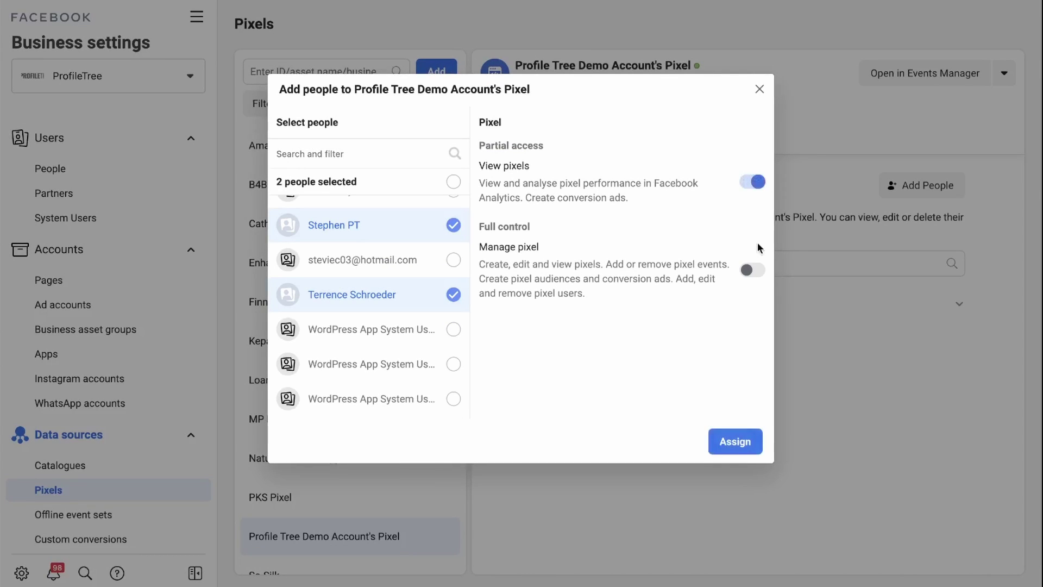
click(751, 270)
click(734, 441)
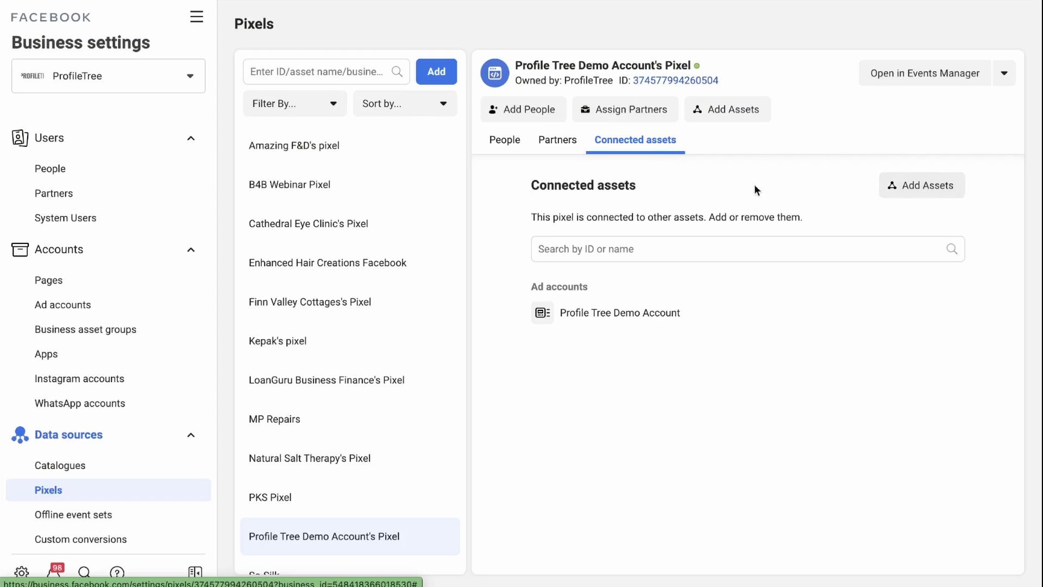
Add the Profile Tree Demo Account ad account as a connected asset of the pixel
click(922, 185)
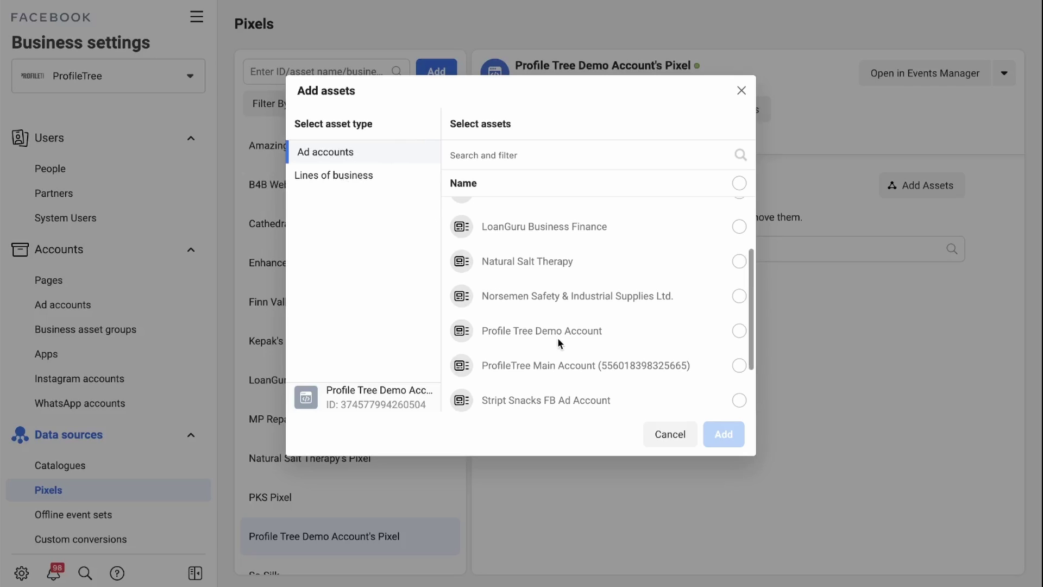
click(607, 338)
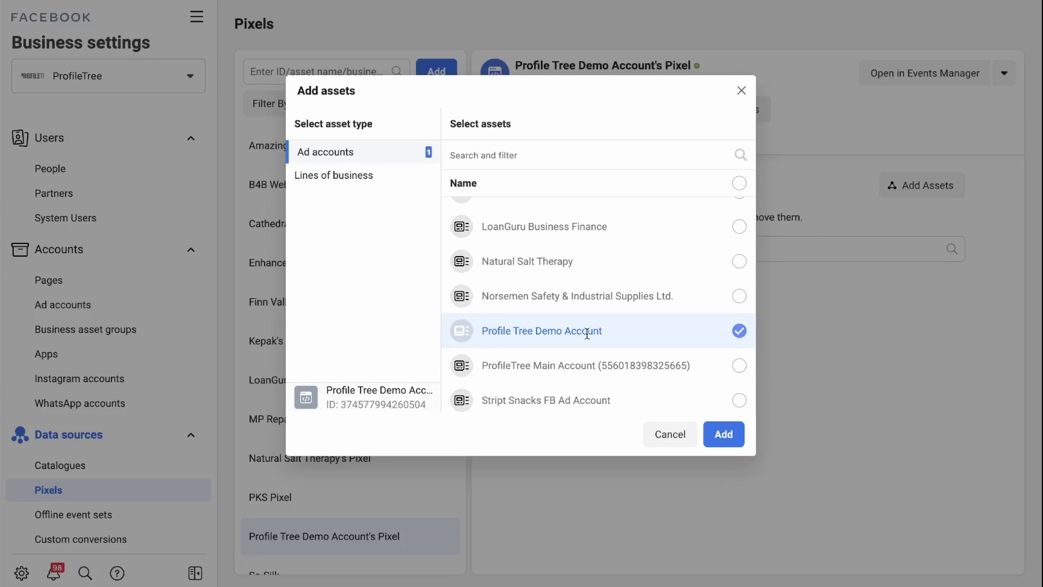
click(723, 434)
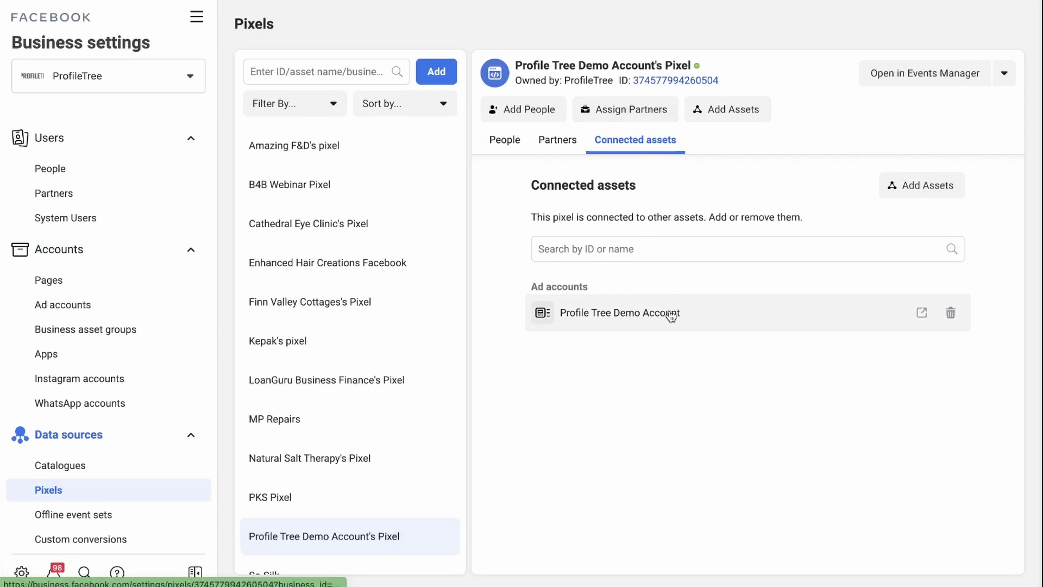
In the first New campaign's New ad, tick Website events tracking with the connected pixel
click(196, 17)
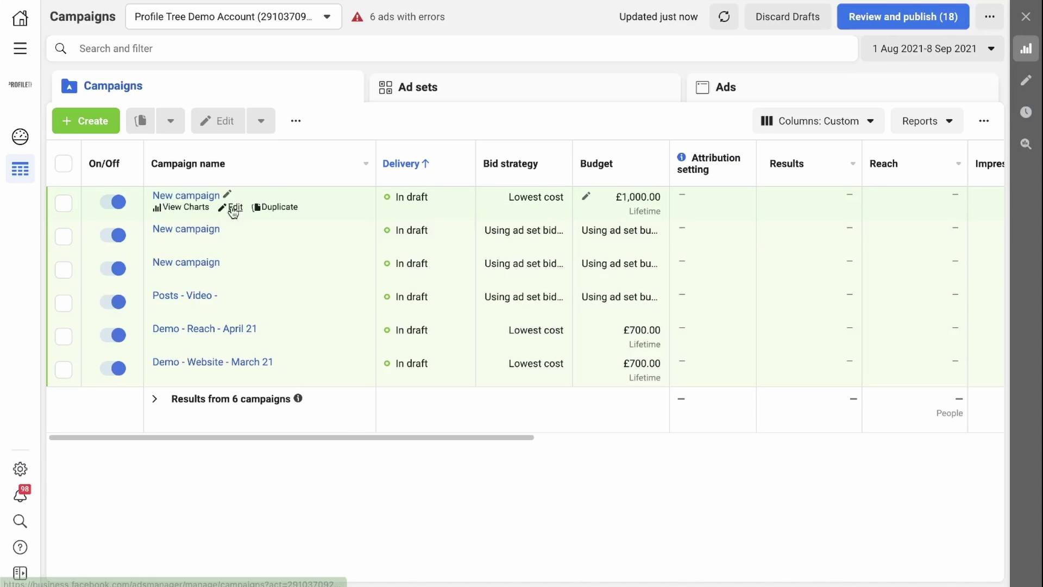
click(233, 209)
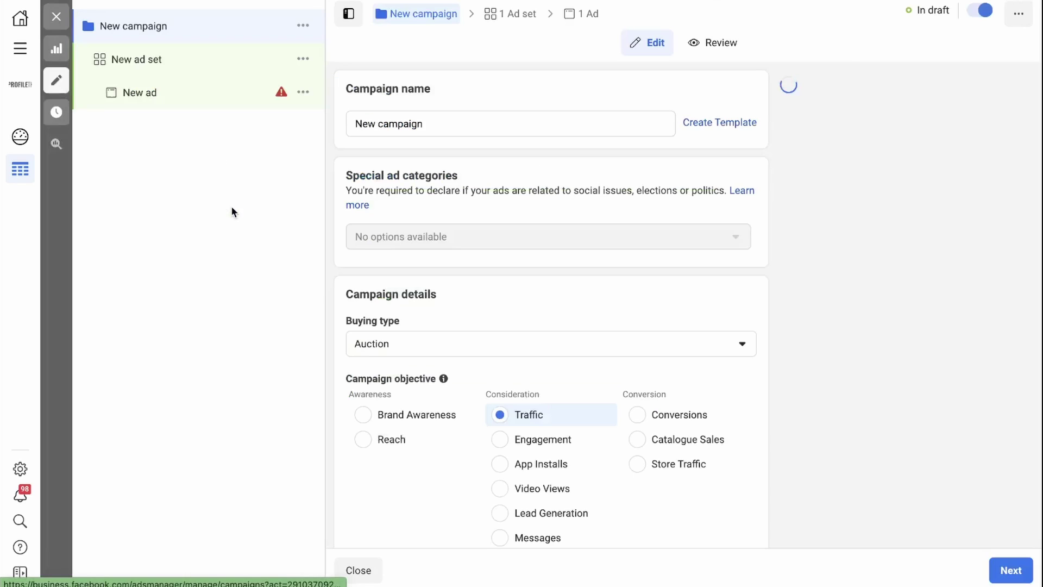
click(180, 102)
scroll(384, 337, down, 10)
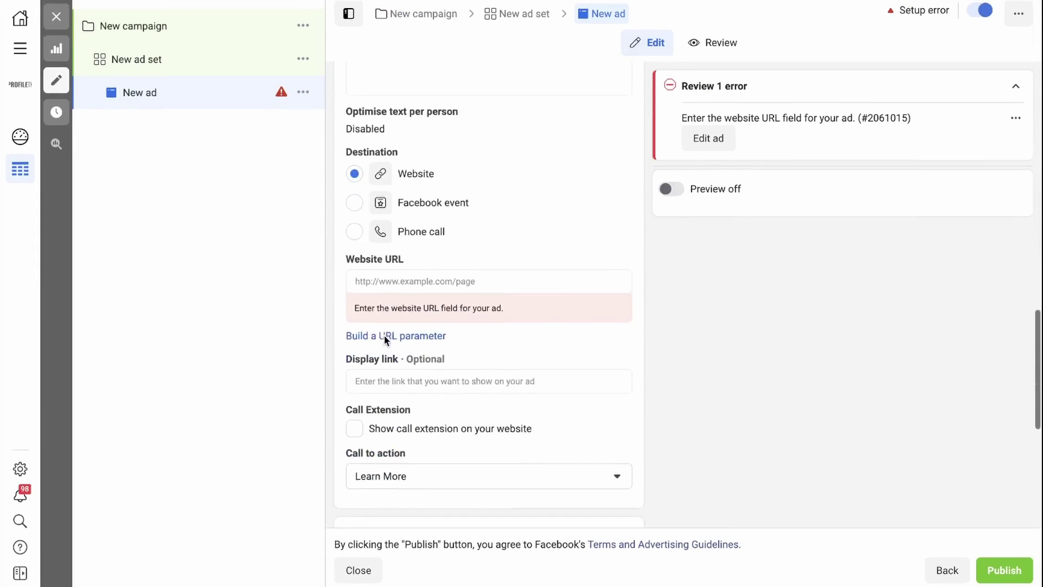
scroll(383, 335, down, 8)
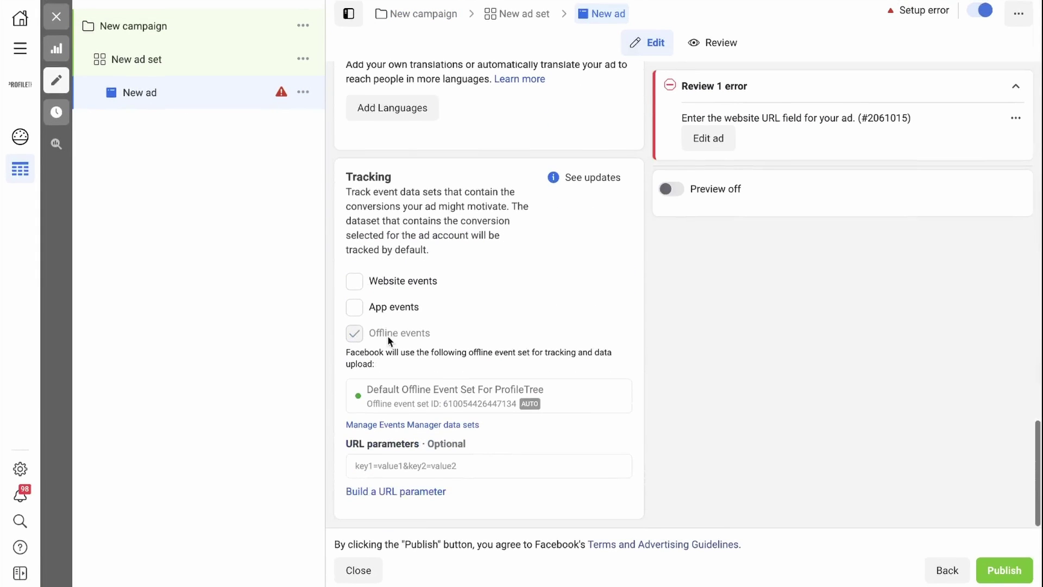
click(355, 281)
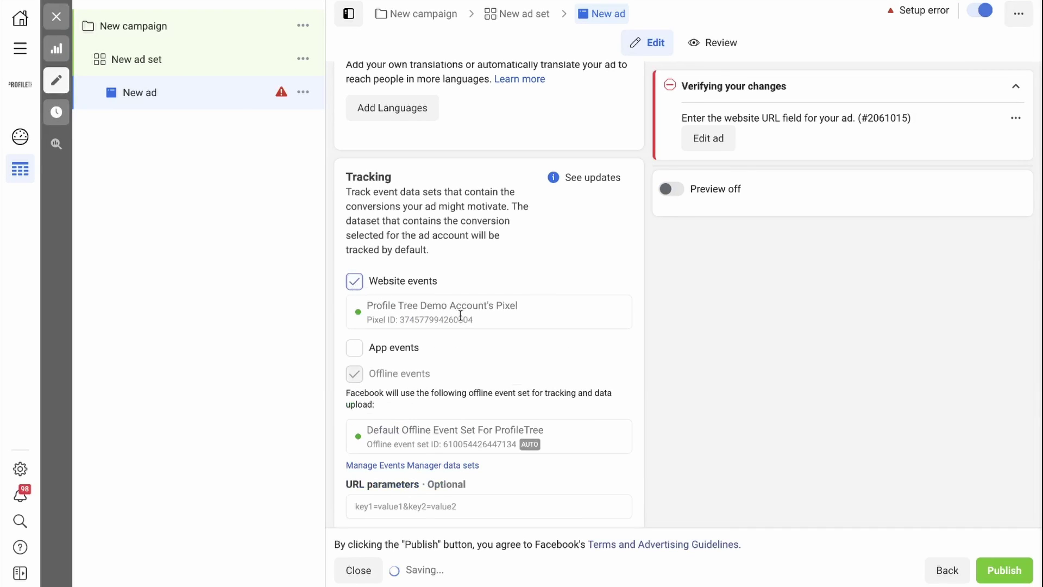